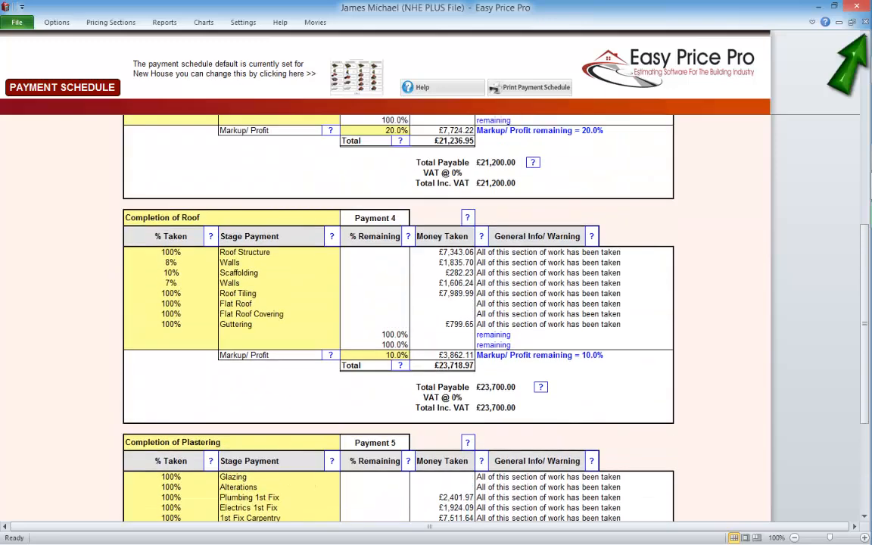
- Open the Payment report and review the payment summary and the breakdown of all six stage payments
{"action": "scroll", "coordinate": [398, 318], "scroll_direction": "up", "scroll_amount": 12}
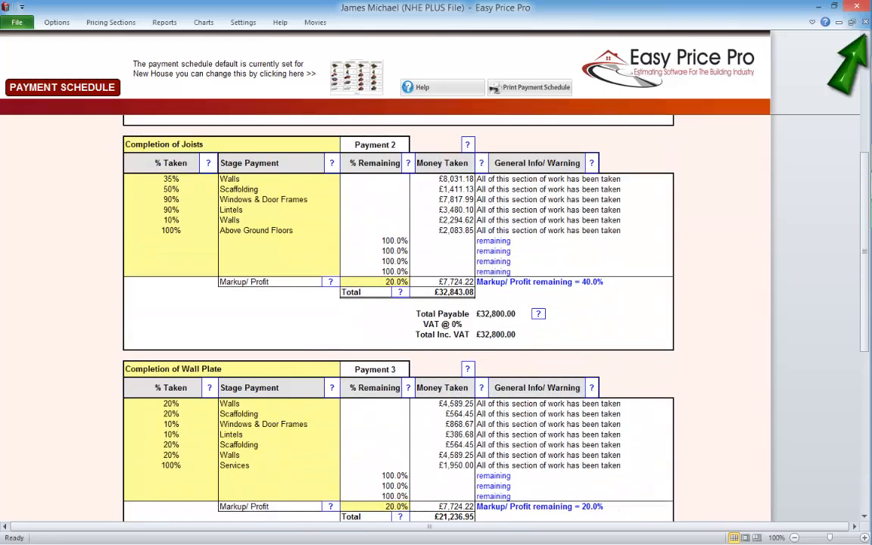
{"action": "scroll", "coordinate": [397, 318], "scroll_direction": "up", "scroll_amount": 15}
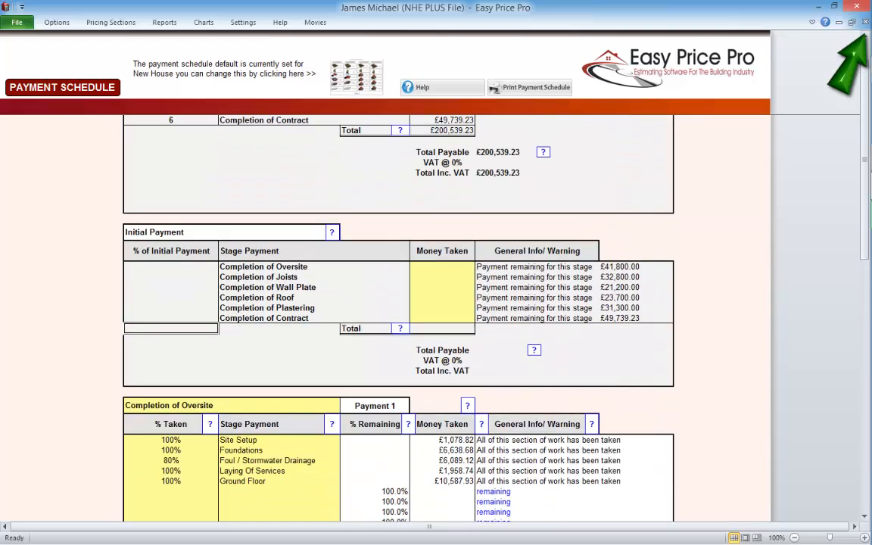
{"action": "scroll", "coordinate": [398, 317], "scroll_direction": "up", "scroll_amount": 4}
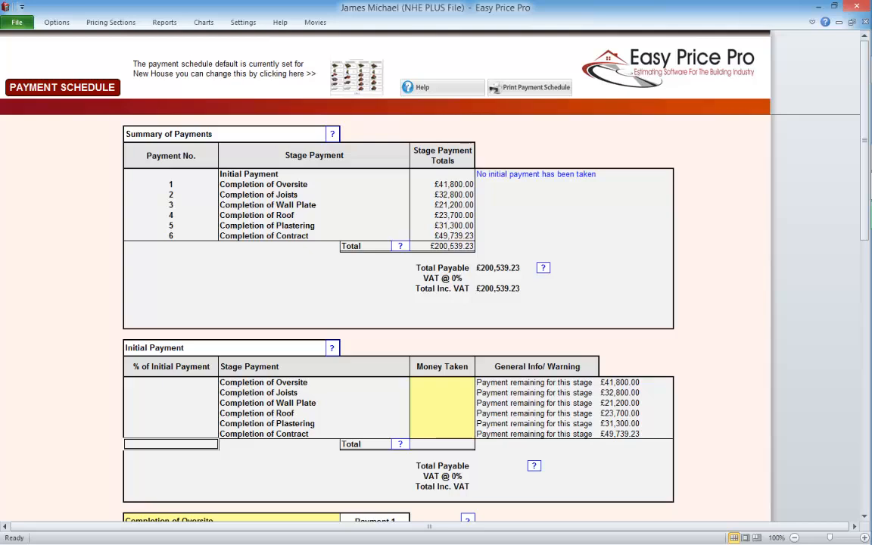
{"action": "left_click", "coordinate": [165, 22]}
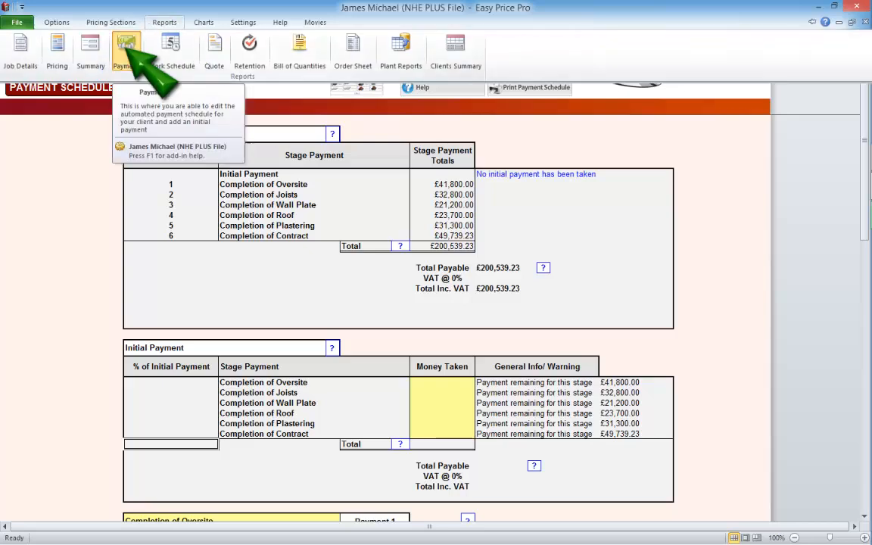
{"action": "left_click", "coordinate": [125, 47]}
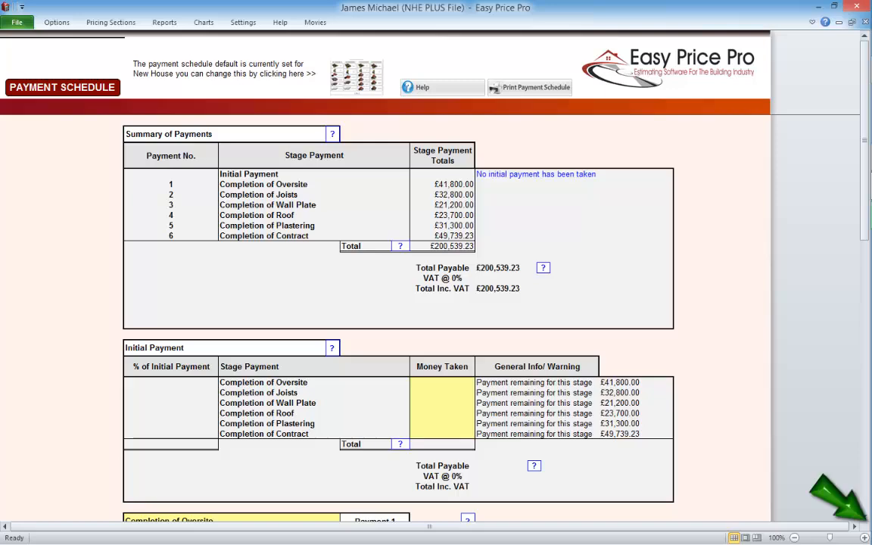
{"action": "scroll", "coordinate": [865, 520], "scroll_direction": "down", "scroll_amount": 12}
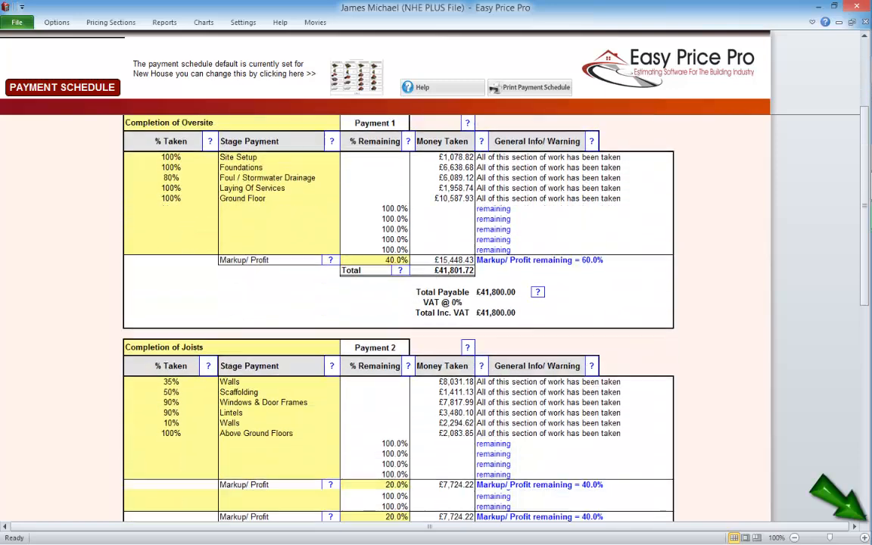
{"action": "scroll", "coordinate": [861, 520], "scroll_direction": "down", "scroll_amount": 14}
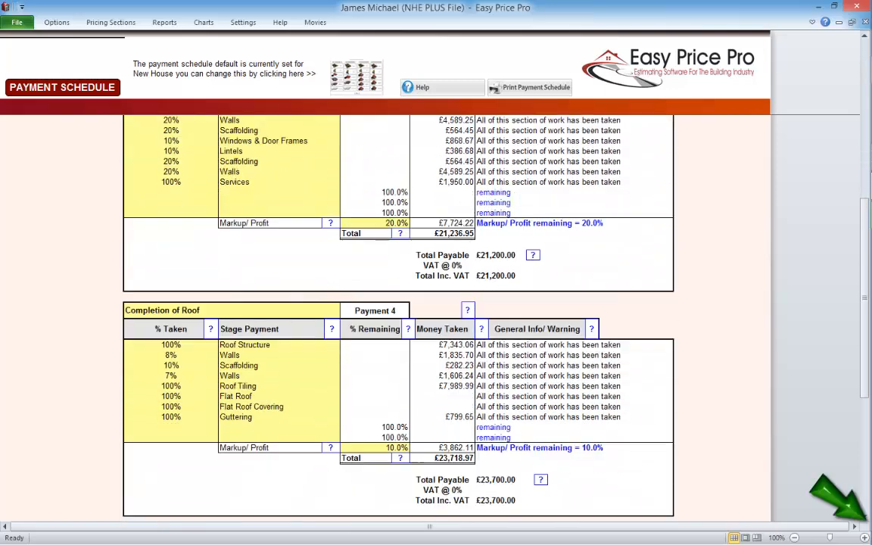
{"action": "scroll", "coordinate": [863, 519], "scroll_direction": "down", "scroll_amount": 13}
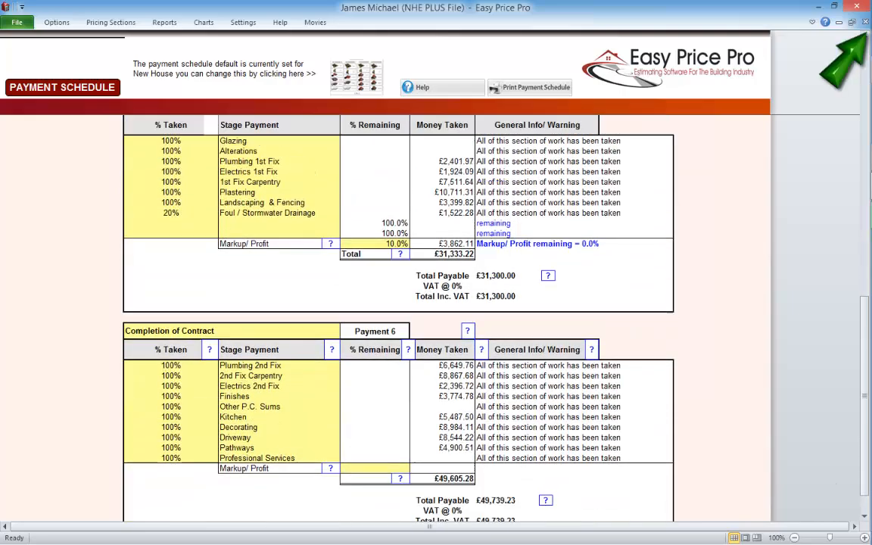
{"action": "scroll", "coordinate": [436, 318], "scroll_direction": "up", "scroll_amount": 20}
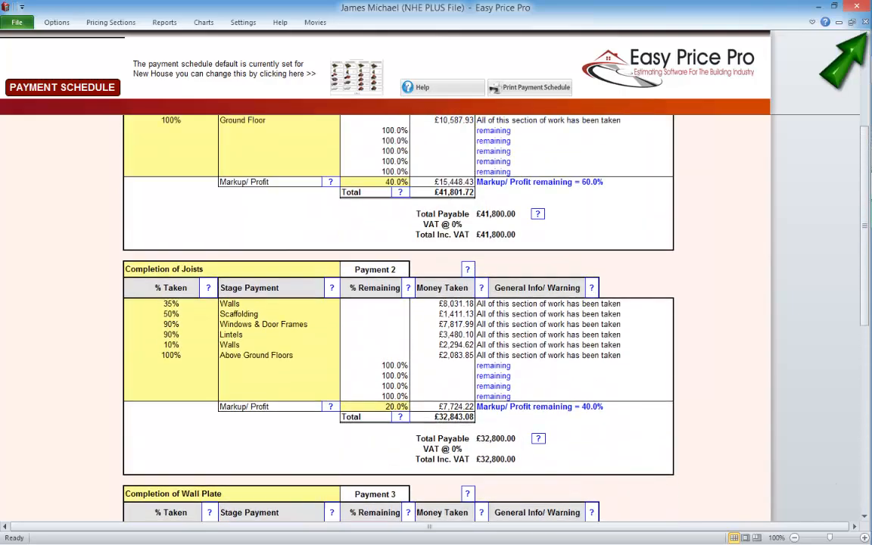
{"action": "scroll", "coordinate": [436, 317], "scroll_direction": "up", "scroll_amount": 14}
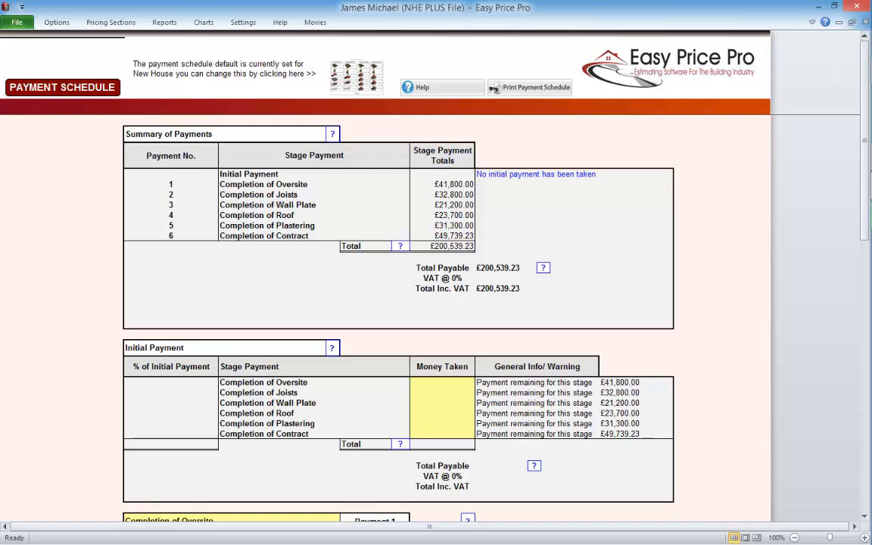
- Open the client and job details and view the available Job Description types
{"action": "left_click", "coordinate": [165, 23]}
{"action": "left_click", "coordinate": [22, 57]}
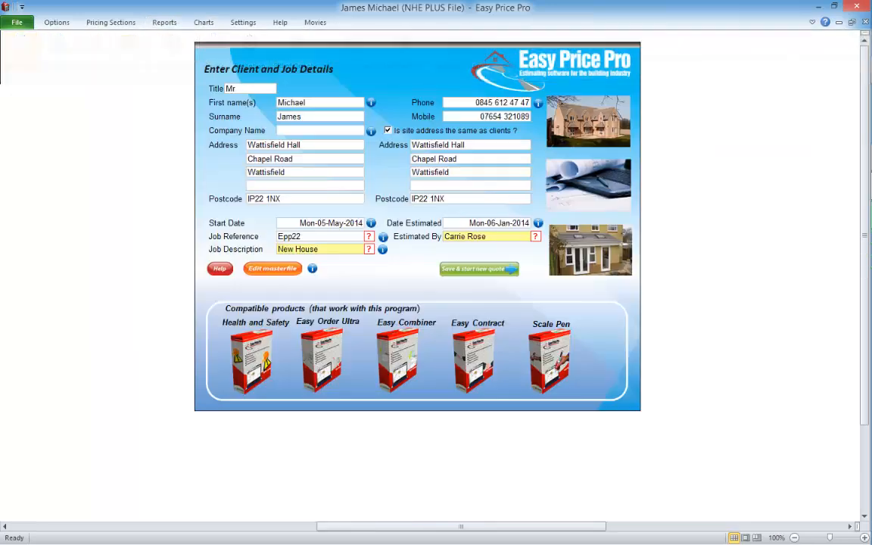
{"action": "left_click", "coordinate": [370, 249]}
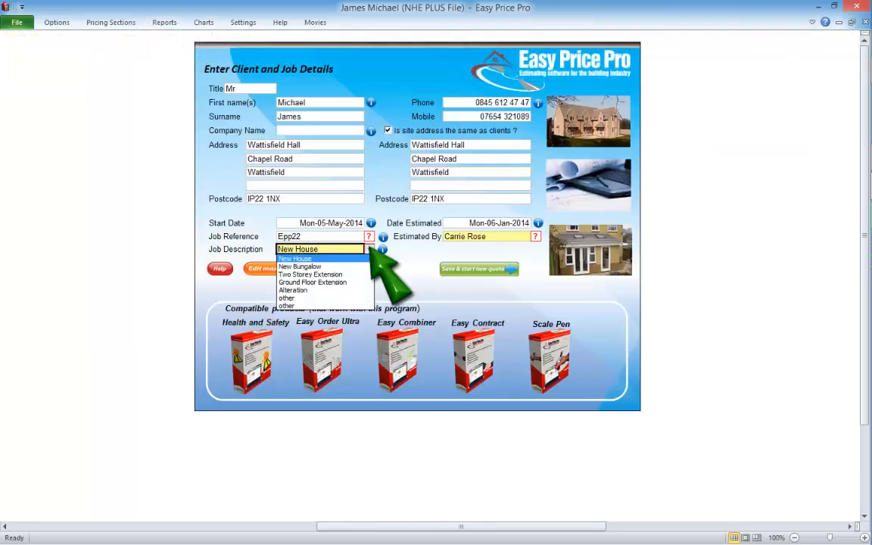
{"action": "left_click", "coordinate": [370, 249]}
- Return to the payment schedule and read the information about setting its default by job type
{"action": "left_click", "coordinate": [164, 22]}
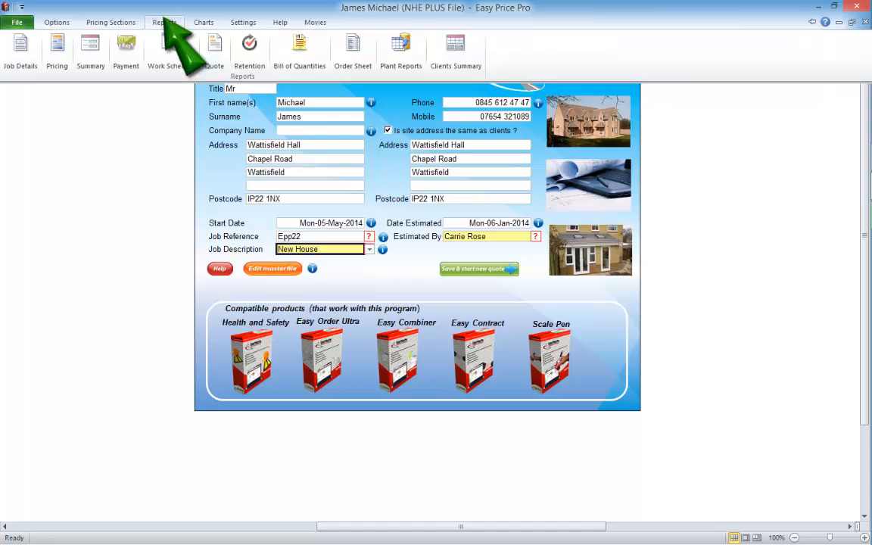
{"action": "left_click", "coordinate": [126, 44]}
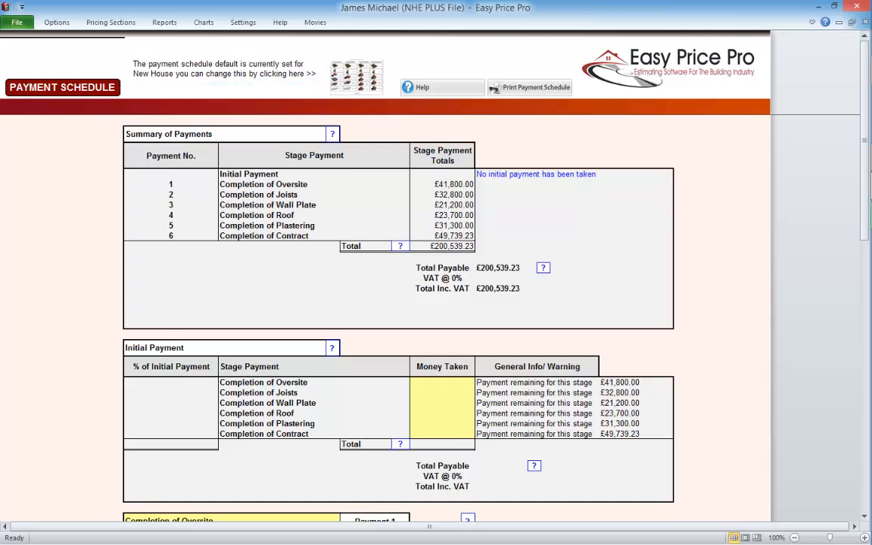
{"action": "left_click", "coordinate": [356, 75]}
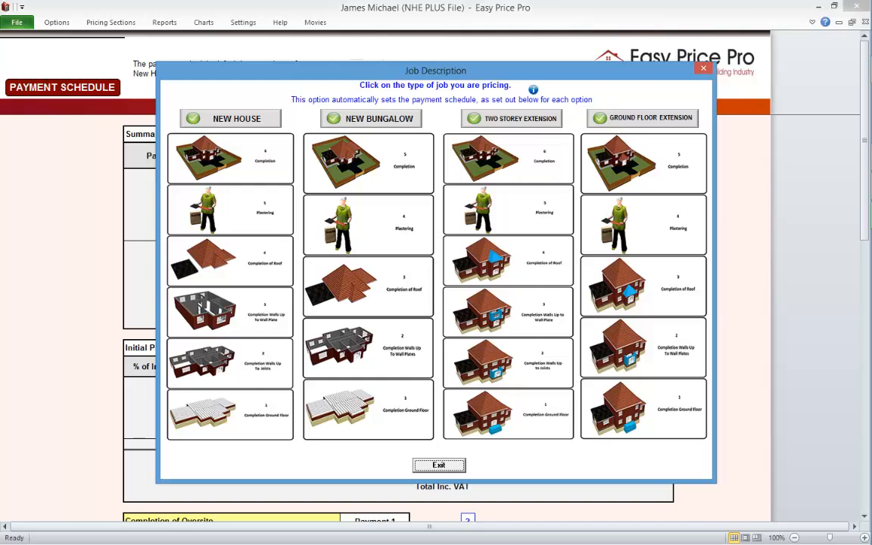
{"action": "left_click", "coordinate": [532, 89]}
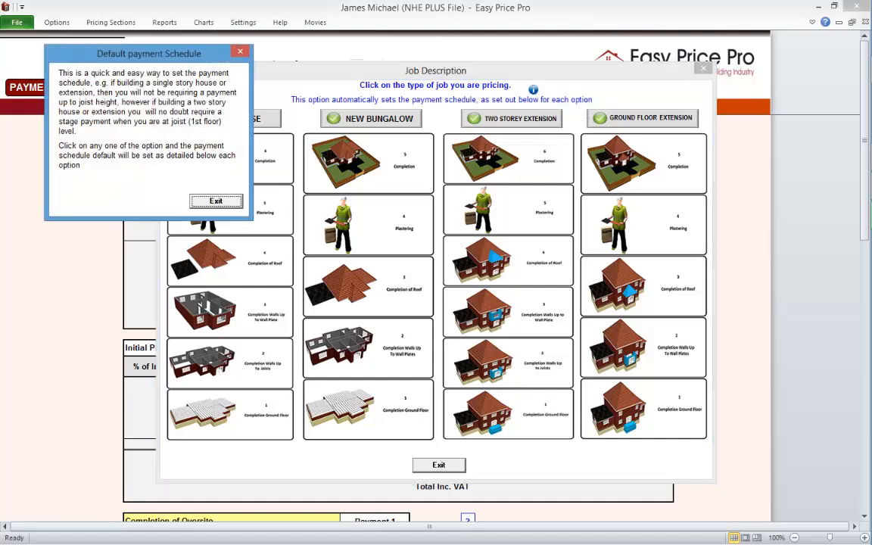
{"action": "left_click", "coordinate": [216, 201]}
{"action": "left_click", "coordinate": [439, 465]}
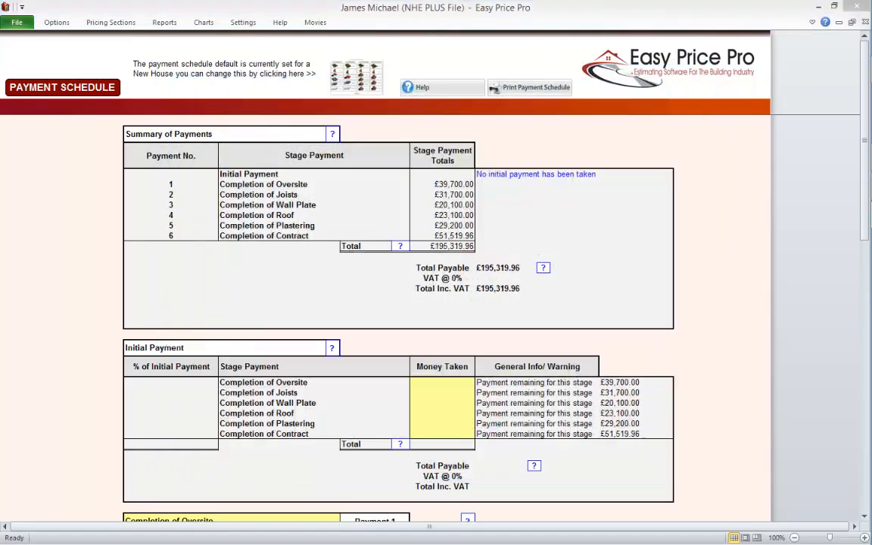
- View the selectable work sections for the first Stage Payment row in Completion of Oversite and in Completion of Joists
{"action": "left_click", "coordinate": [865, 516]}
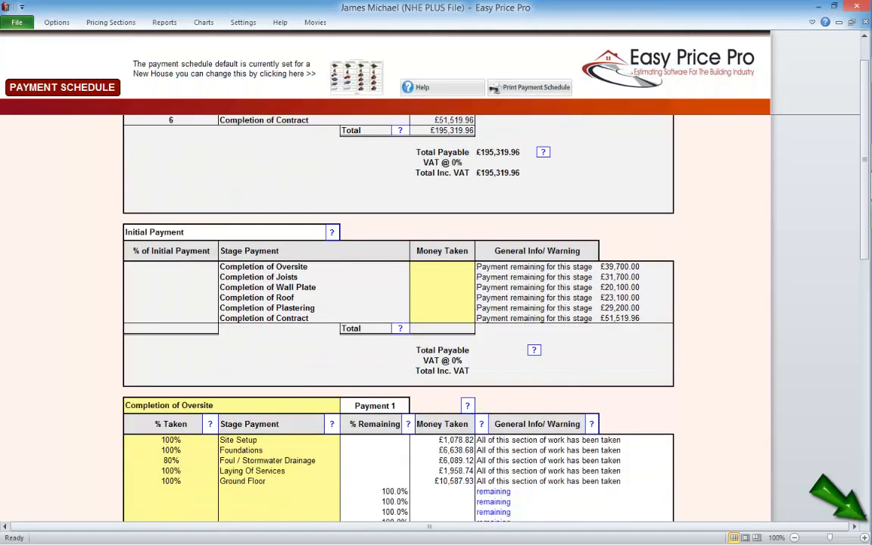
{"action": "left_click", "coordinate": [864, 516]}
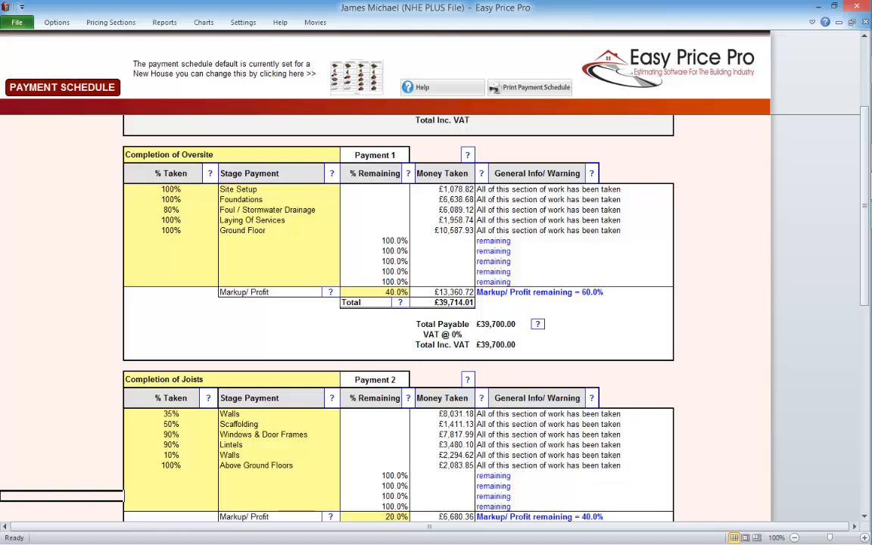
{"action": "left_click", "coordinate": [278, 189]}
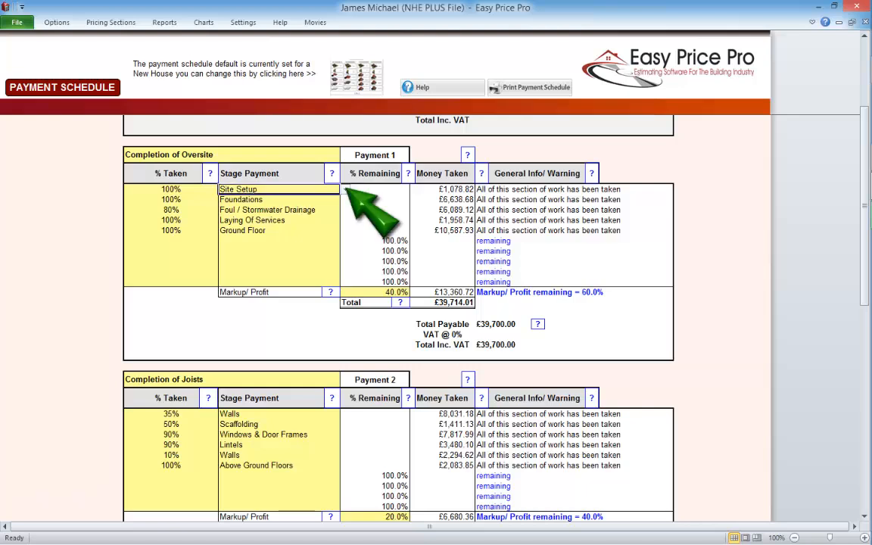
{"action": "left_click", "coordinate": [345, 190]}
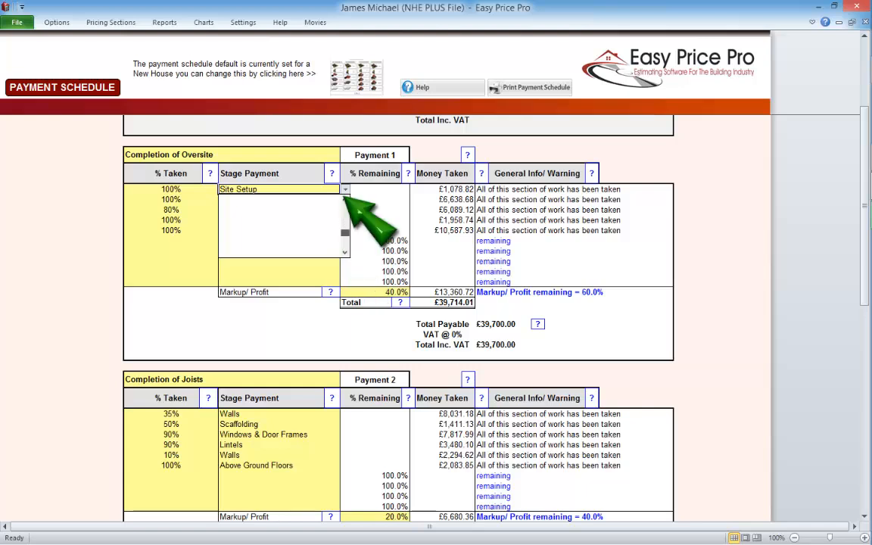
{"action": "left_click", "coordinate": [345, 190]}
{"action": "left_click", "coordinate": [278, 414]}
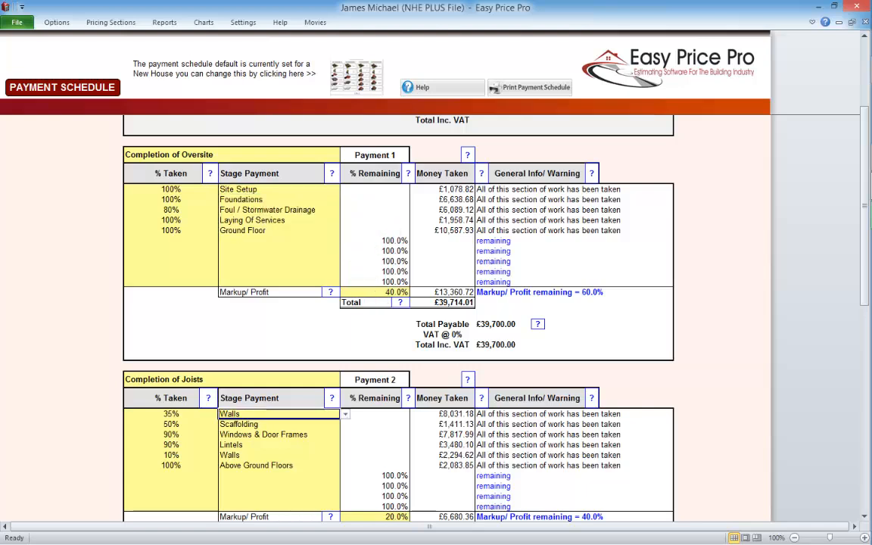
{"action": "left_click", "coordinate": [345, 414]}
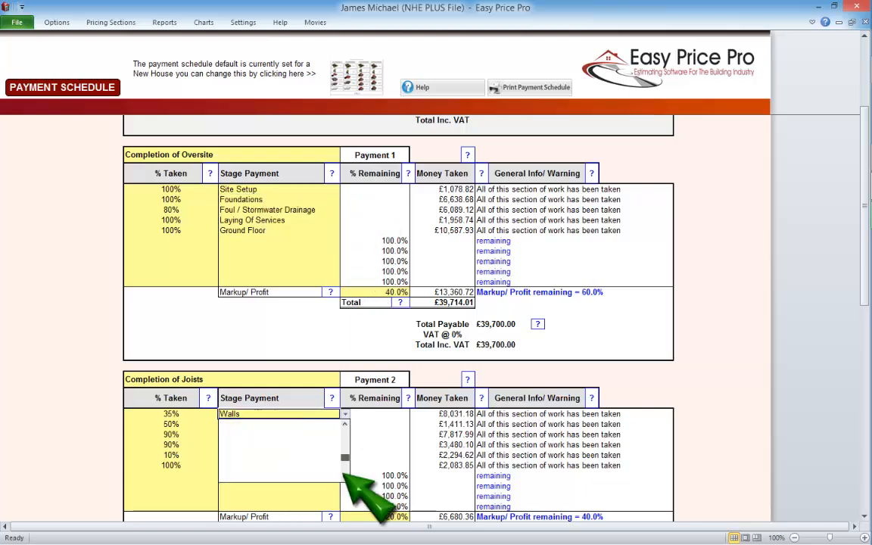
{"action": "left_click", "coordinate": [345, 414]}
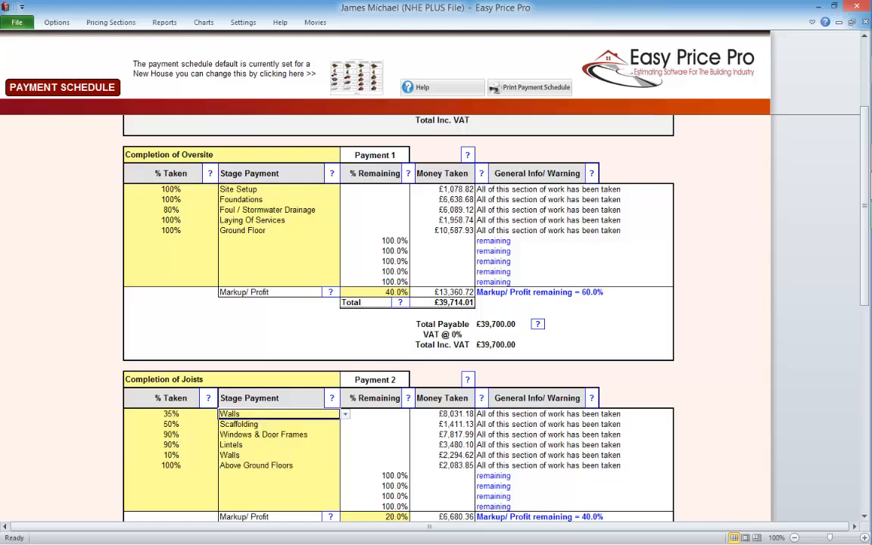
{"action": "left_click", "coordinate": [272, 398]}
- Clear all stage payment items and their % Taken values from Completion of Oversite
{"action": "left_click_drag", "start_coordinate": [279, 189], "coordinate": [278, 230]}
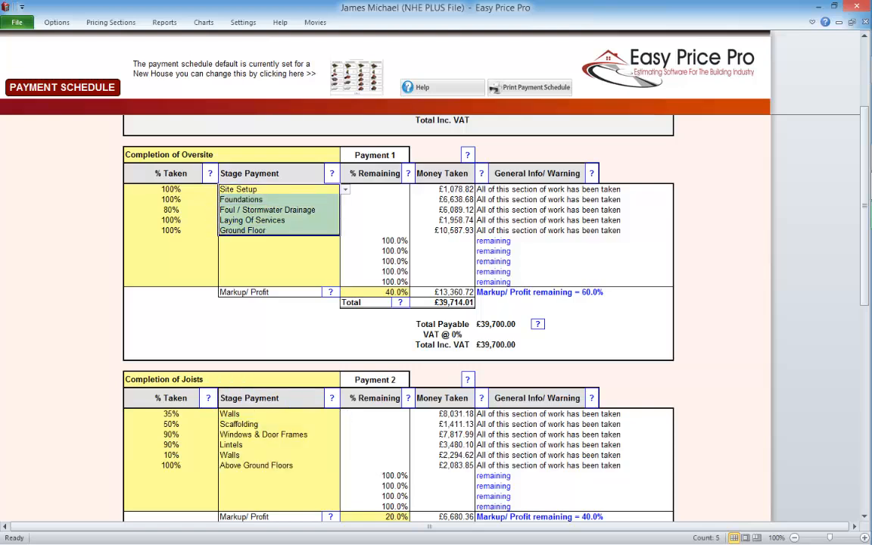
{"action": "key", "text": "Delete"}
{"action": "left_click_drag", "start_coordinate": [171, 190], "coordinate": [171, 230]}
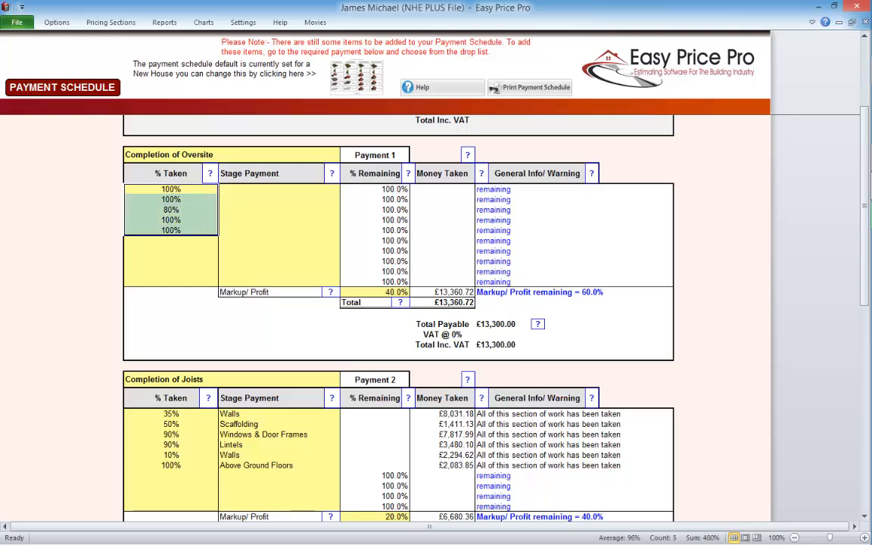
{"action": "key", "text": "Delete"}
- Clear all stage payment items and their % Taken values from Completion of Joists
{"action": "left_click_drag", "start_coordinate": [279, 414], "coordinate": [279, 455]}
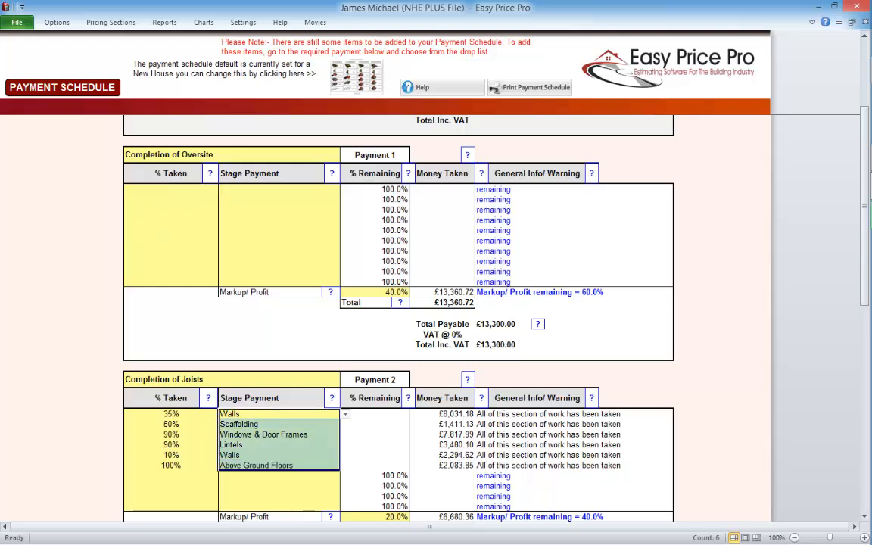
{"action": "key", "text": "Delete"}
{"action": "left_click_drag", "start_coordinate": [171, 414], "coordinate": [171, 455]}
{"action": "key", "text": "Delete"}
- Clear all stage payment items and their % Taken values from Completion of Wall Plate and Completion of Roof
{"action": "scroll", "coordinate": [379, 318], "scroll_direction": "down", "scroll_amount": 7}
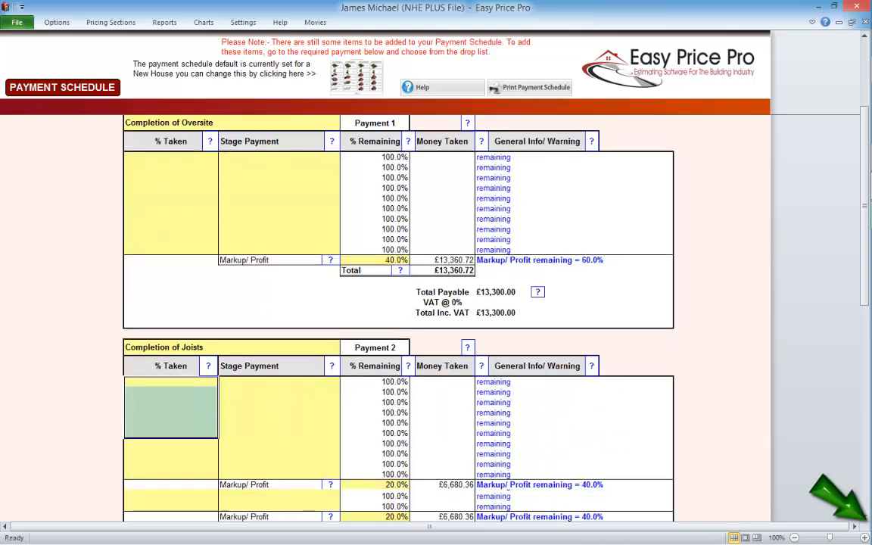
{"action": "left_click_drag", "start_coordinate": [279, 434], "coordinate": [279, 496]}
{"action": "key", "text": "Delete"}
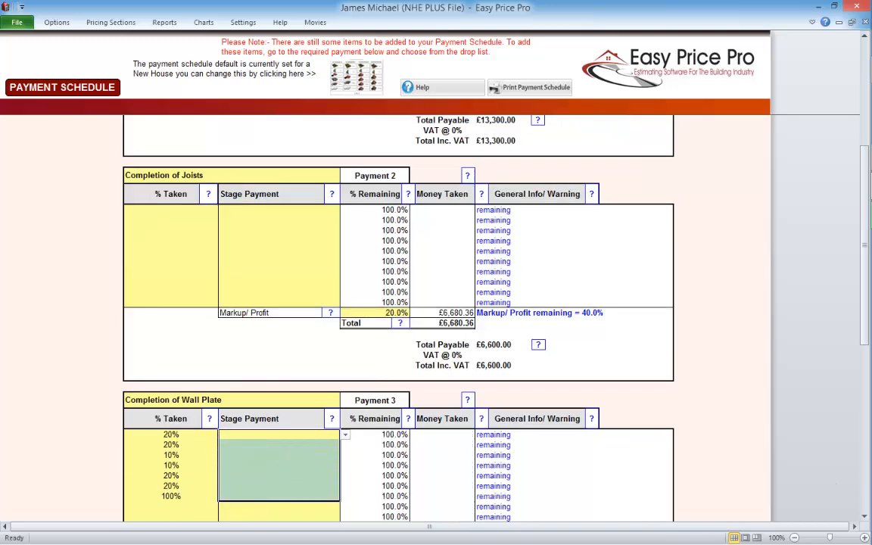
{"action": "left_click_drag", "start_coordinate": [171, 435], "coordinate": [171, 436]}
{"action": "left_click_drag", "start_coordinate": [171, 436], "coordinate": [171, 496]}
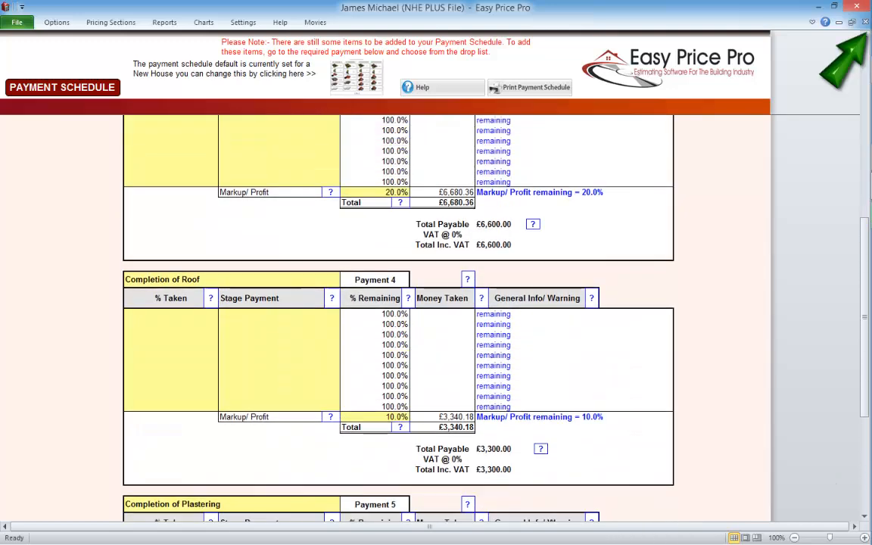
- Check which work sections the emptied first Stage Payment rows of Completion of Oversite and Completion of Joists offer
{"action": "scroll", "coordinate": [378, 318], "scroll_direction": "up", "scroll_amount": 15}
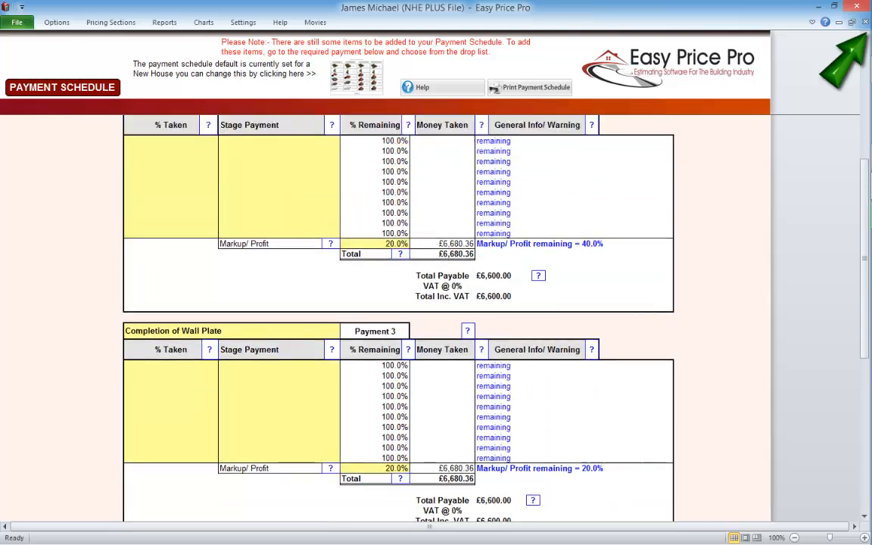
{"action": "scroll", "coordinate": [378, 318], "scroll_direction": "up", "scroll_amount": 3}
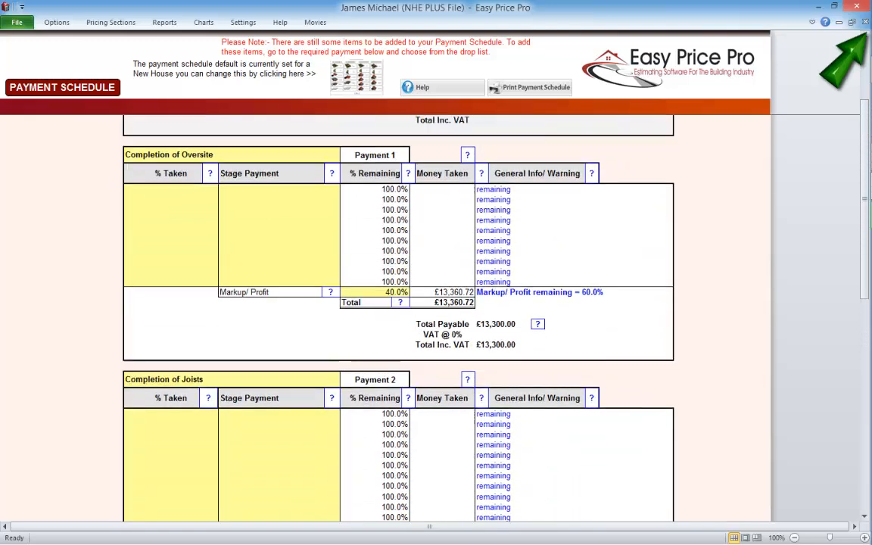
{"action": "scroll", "coordinate": [378, 318], "scroll_direction": "down", "scroll_amount": 1}
{"action": "scroll", "coordinate": [446, 288], "scroll_direction": "up", "scroll_amount": 1}
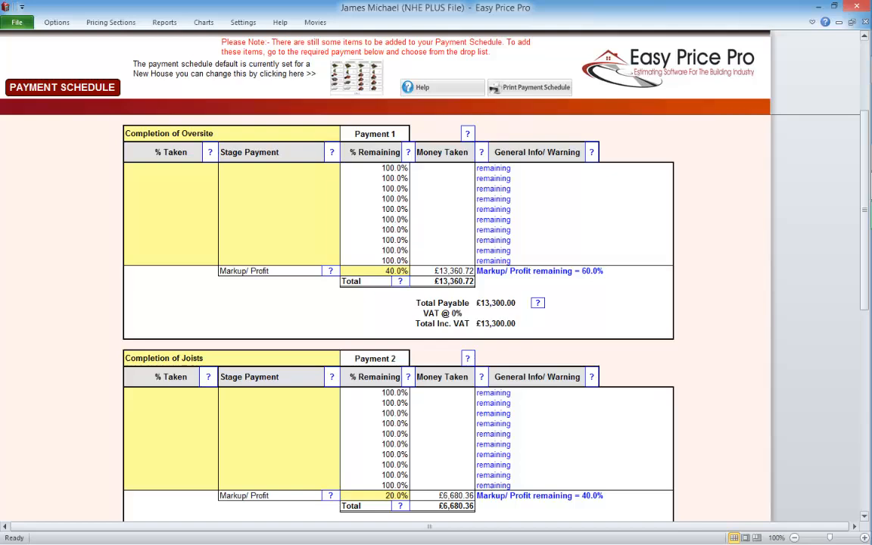
{"action": "left_click", "coordinate": [280, 168]}
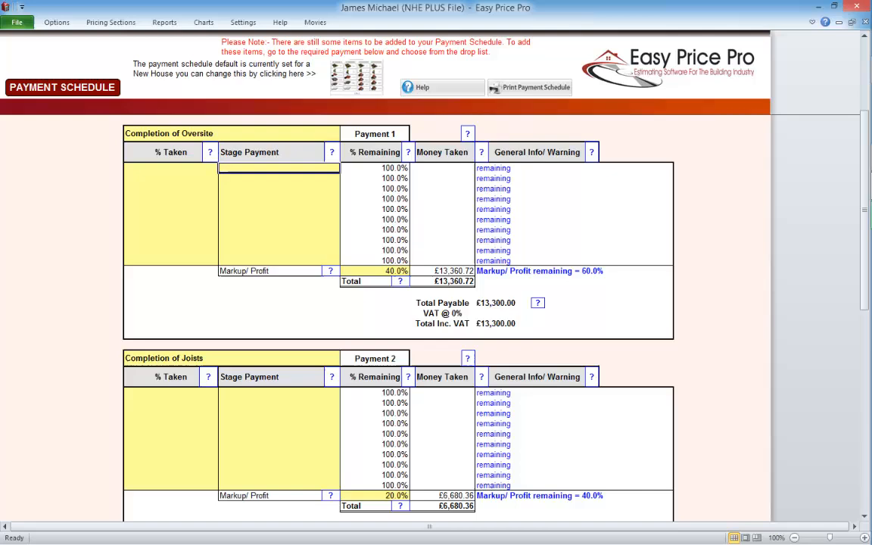
{"action": "left_click", "coordinate": [345, 168]}
{"action": "left_click", "coordinate": [345, 230]}
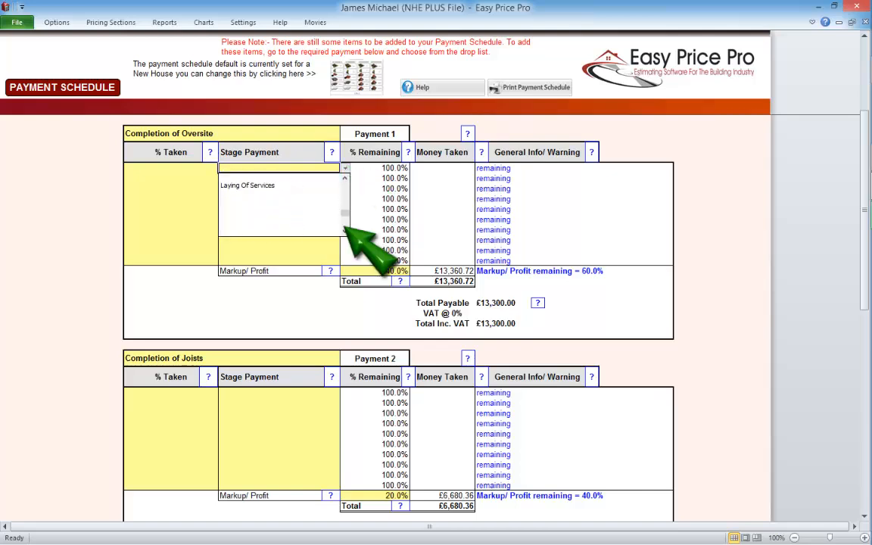
{"action": "key", "text": "Escape"}
{"action": "left_click", "coordinate": [280, 393]}
{"action": "left_click", "coordinate": [345, 392]}
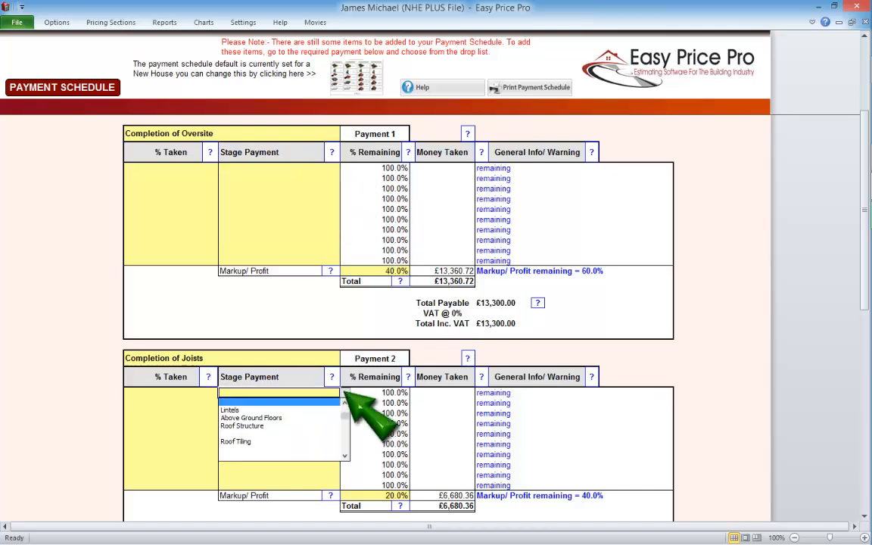
{"action": "scroll", "coordinate": [285, 429], "scroll_direction": "up", "scroll_amount": 2}
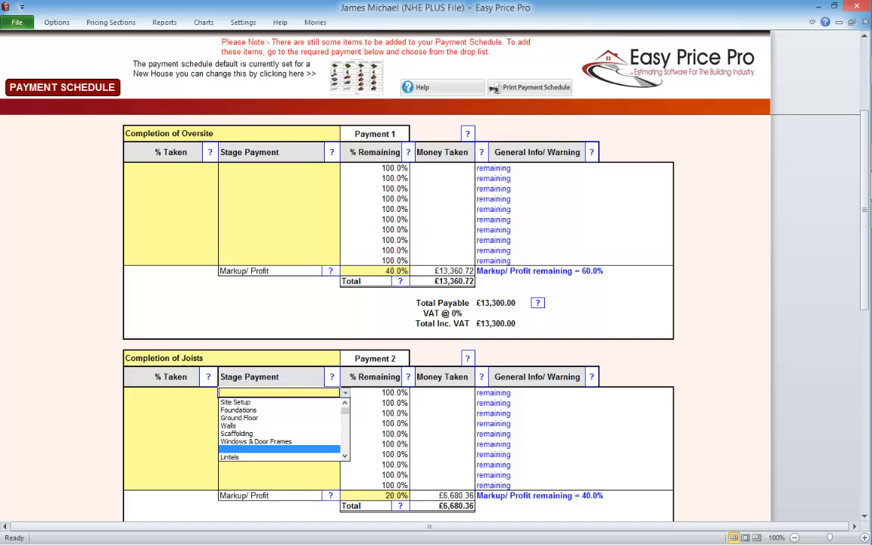
{"action": "key", "text": "Escape"}
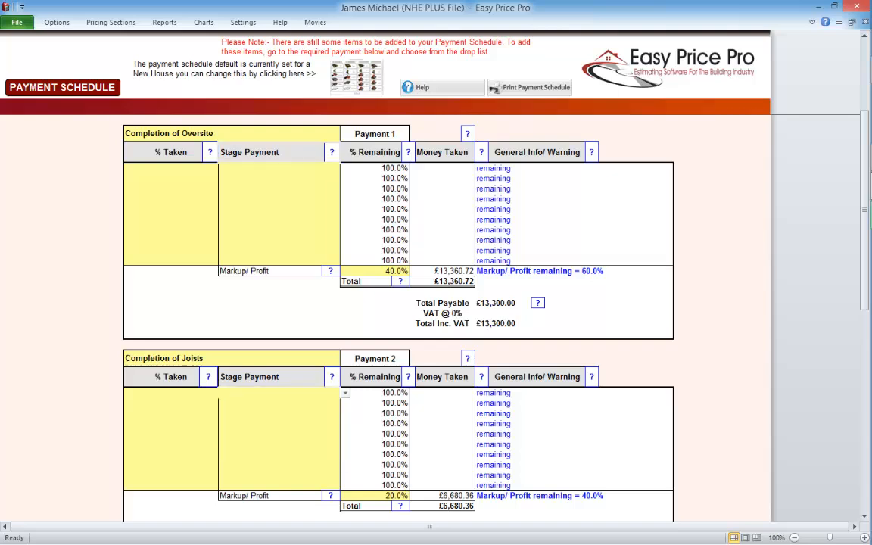
- Add Site Setup as the first stage payment item in Completion of Oversite with 100% taken
{"action": "left_click", "coordinate": [271, 152]}
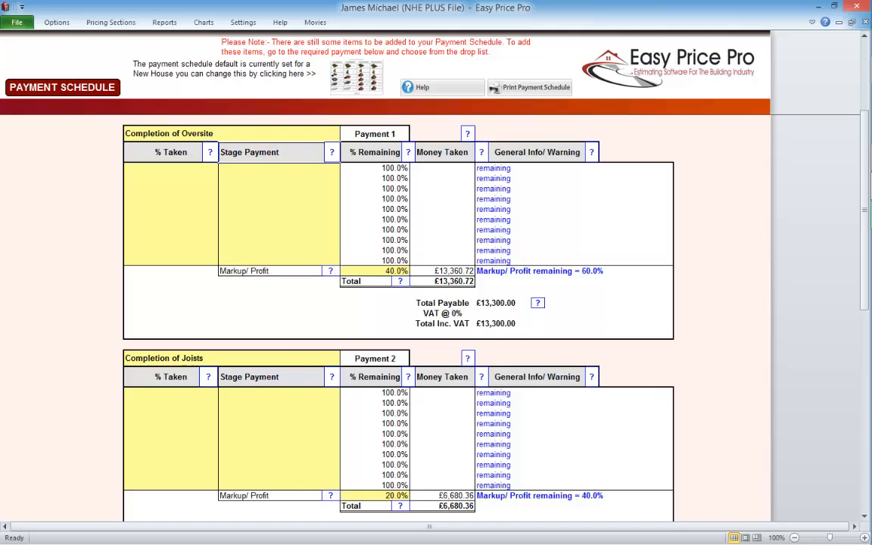
{"action": "left_click", "coordinate": [232, 134]}
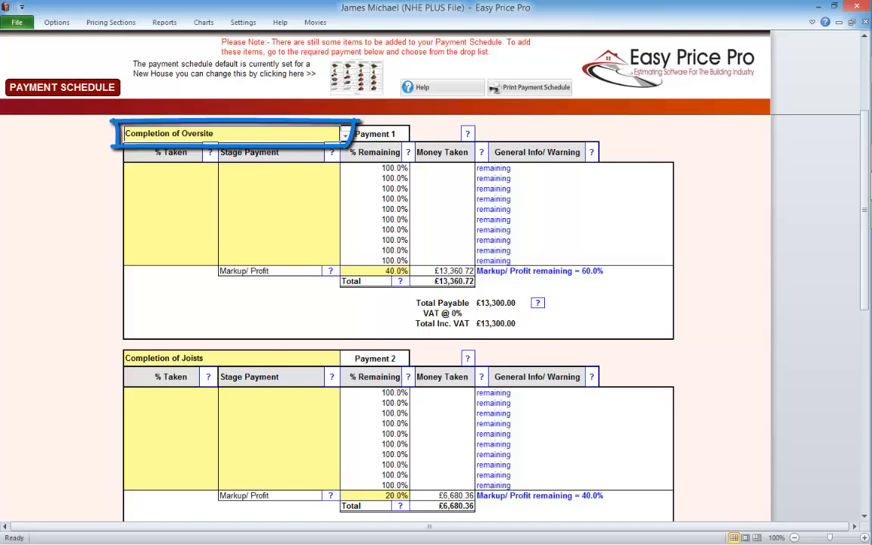
{"action": "left_click", "coordinate": [278, 168]}
{"action": "left_click", "coordinate": [345, 169]}
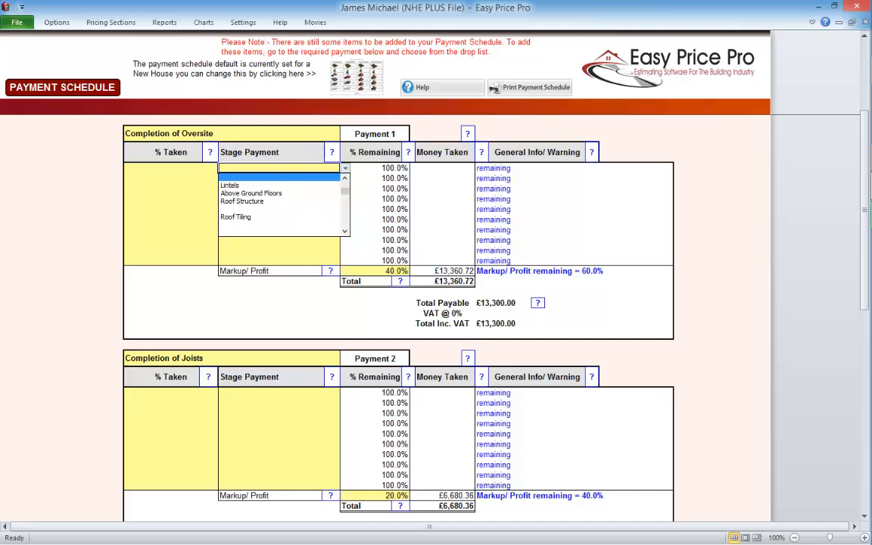
{"action": "scroll", "coordinate": [280, 196], "scroll_direction": "up", "scroll_amount": 2}
{"action": "left_click", "coordinate": [241, 173]}
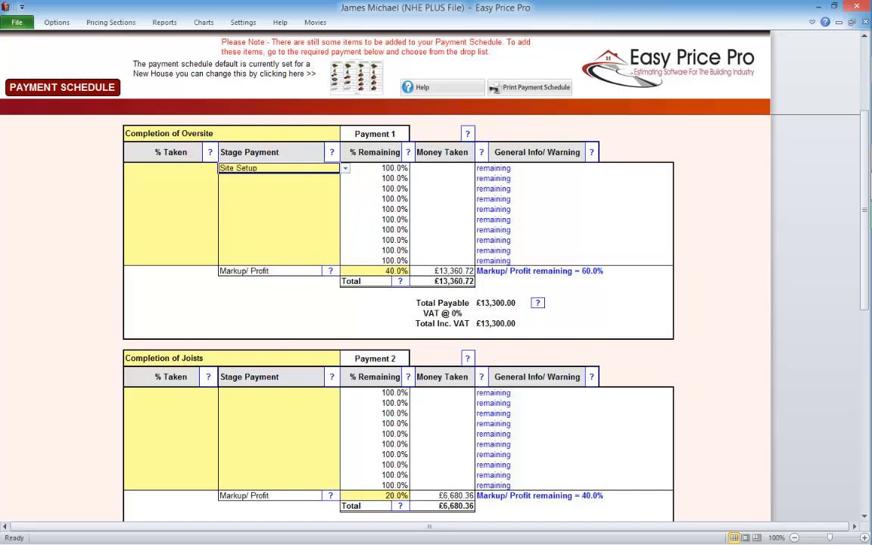
{"action": "left_click", "coordinate": [171, 168]}
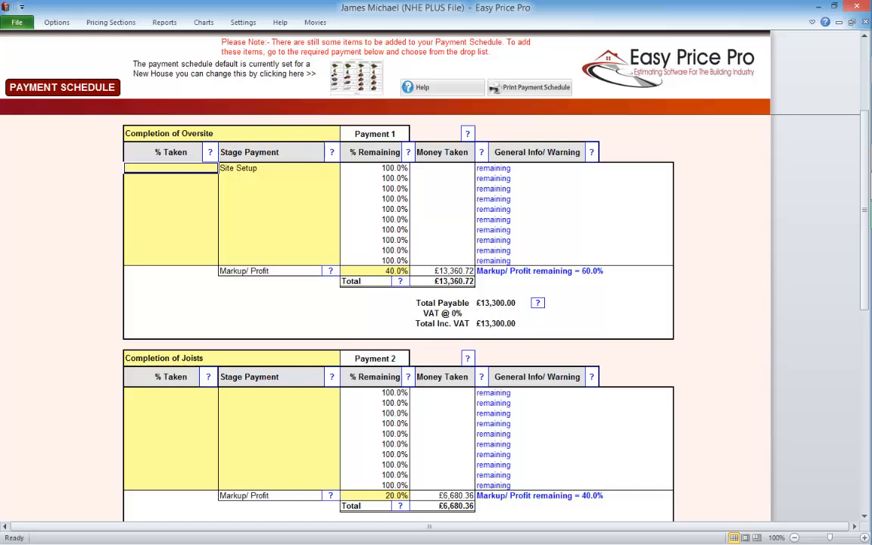
{"action": "type", "text": "100"}
{"action": "key", "text": "Return"}
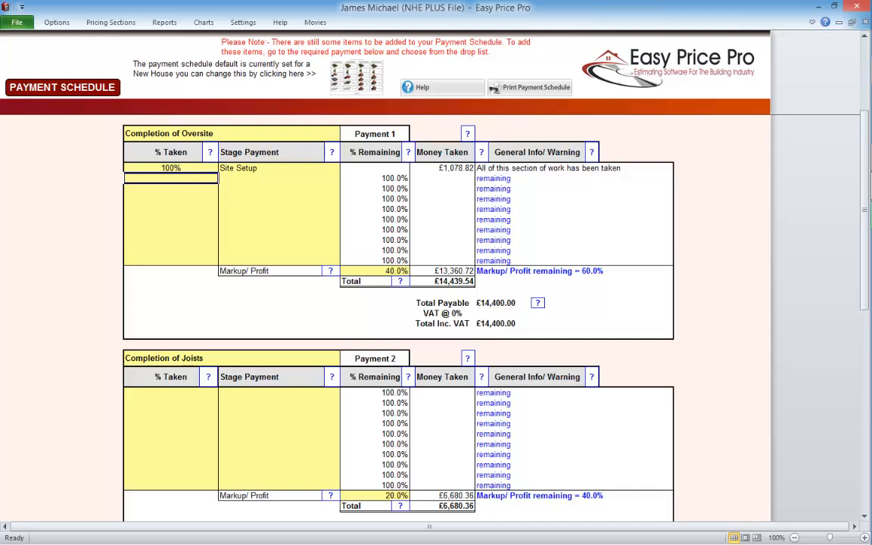
- View the work sections still available for the second Stage Payment row of Completion of Oversite
{"action": "left_click", "coordinate": [278, 179]}
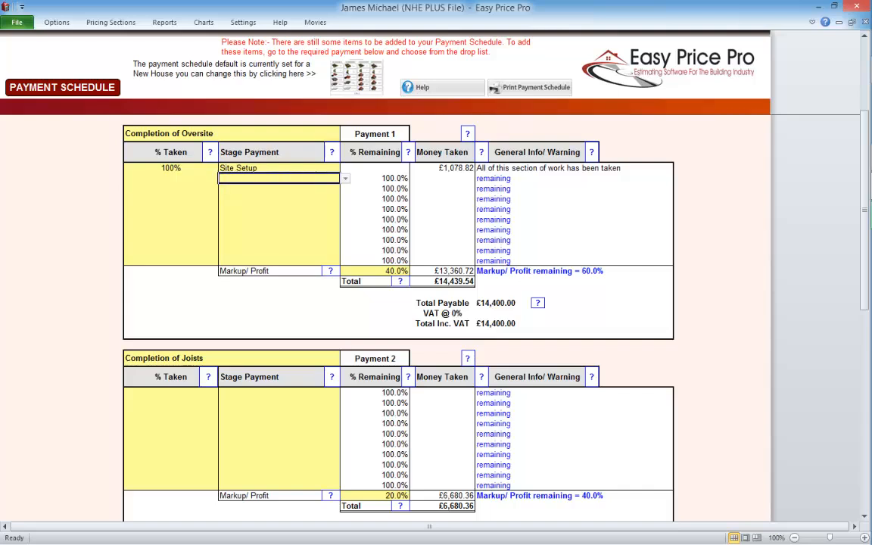
{"action": "left_click", "coordinate": [345, 180]}
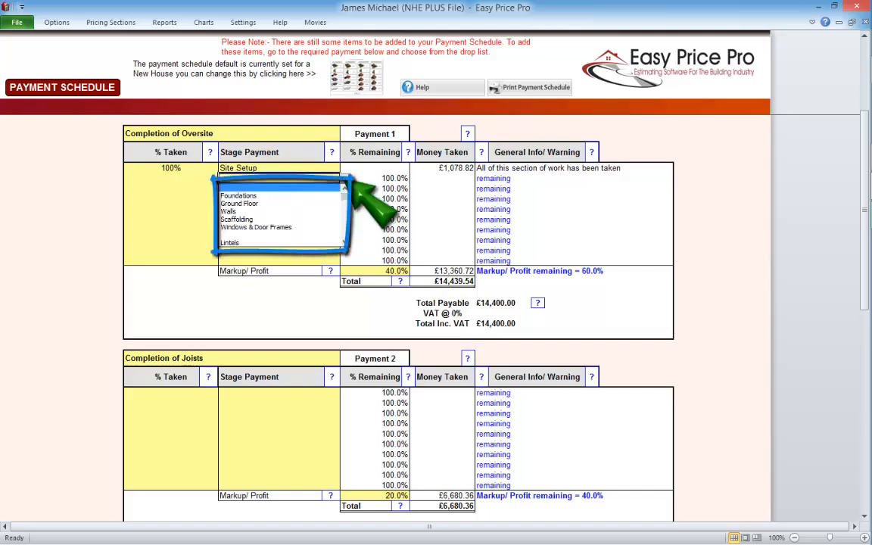
{"action": "key", "text": "Escape"}
{"action": "left_click", "coordinate": [171, 179]}
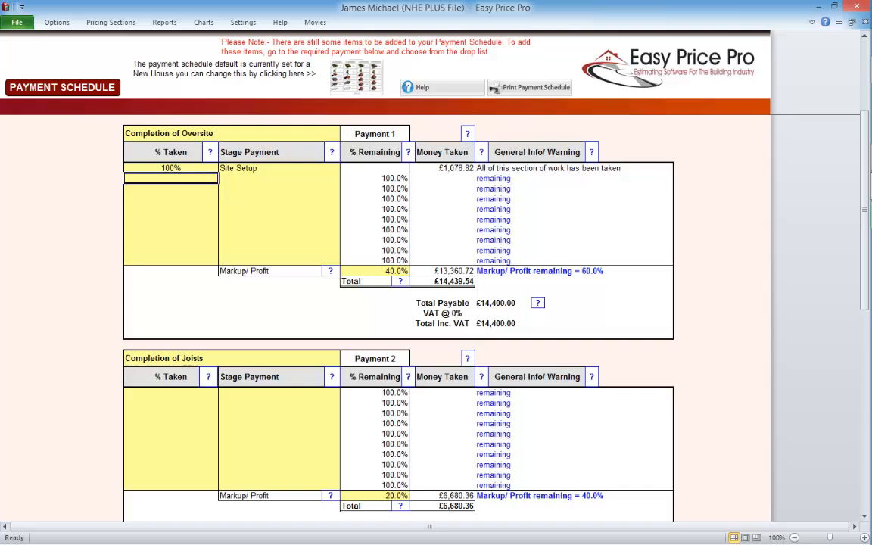
- Add Foundations as the second stage payment item in Completion of Oversite with 100% taken
{"action": "left_click", "coordinate": [242, 178]}
{"action": "left_click", "coordinate": [345, 179]}
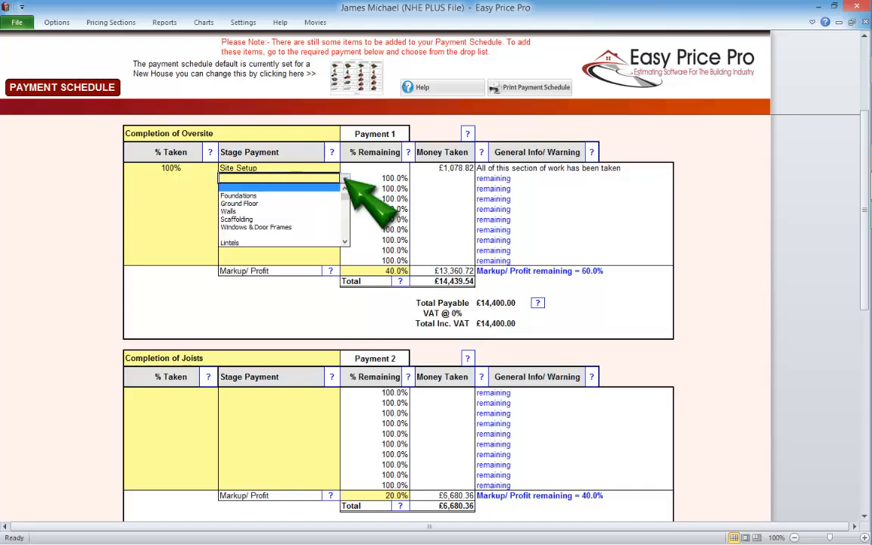
{"action": "left_click", "coordinate": [249, 196]}
{"action": "left_click", "coordinate": [171, 178]}
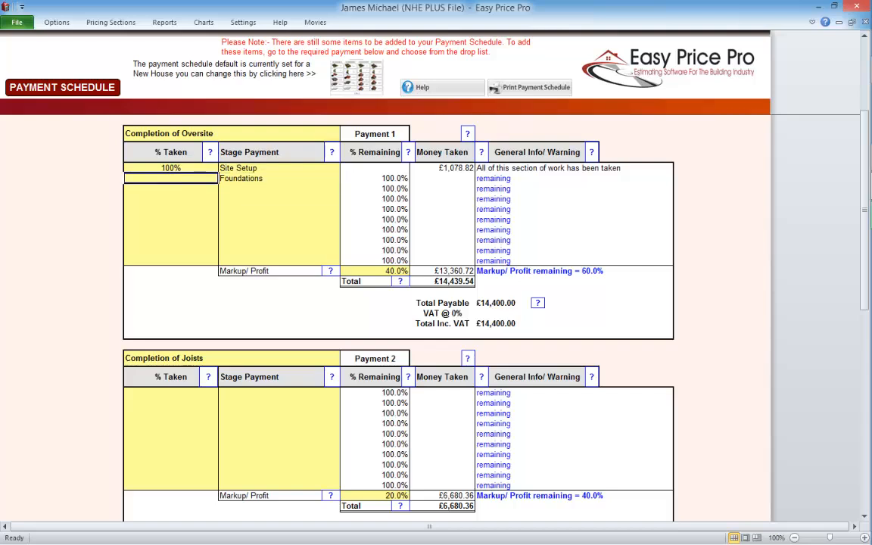
{"action": "type", "text": "100%"}
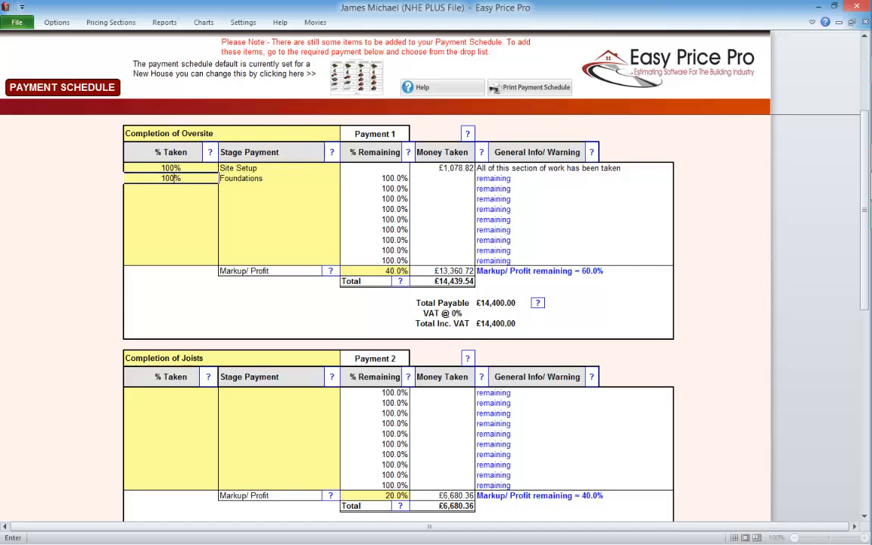
{"action": "key", "text": "Return"}
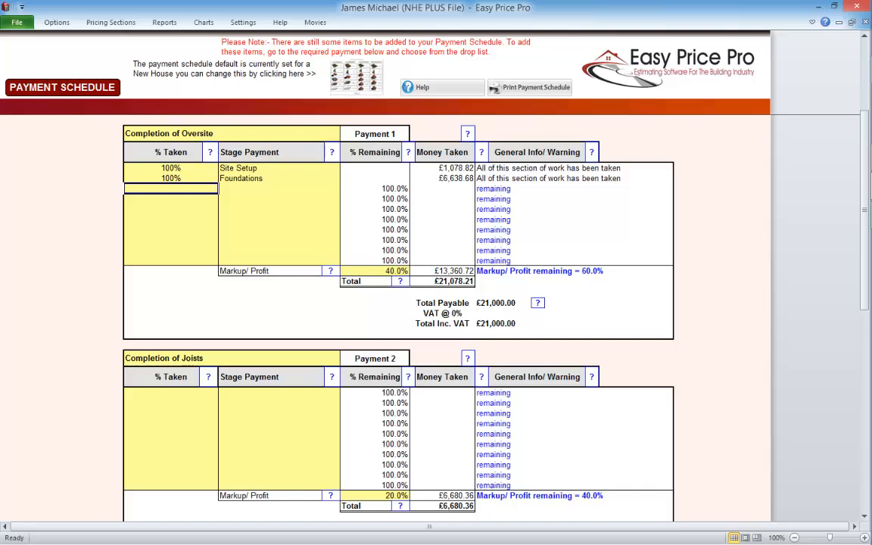
- Add Ground Floor as the third stage payment item in Completion of Oversite with 100% taken
{"action": "left_click", "coordinate": [279, 188]}
{"action": "left_click", "coordinate": [345, 188]}
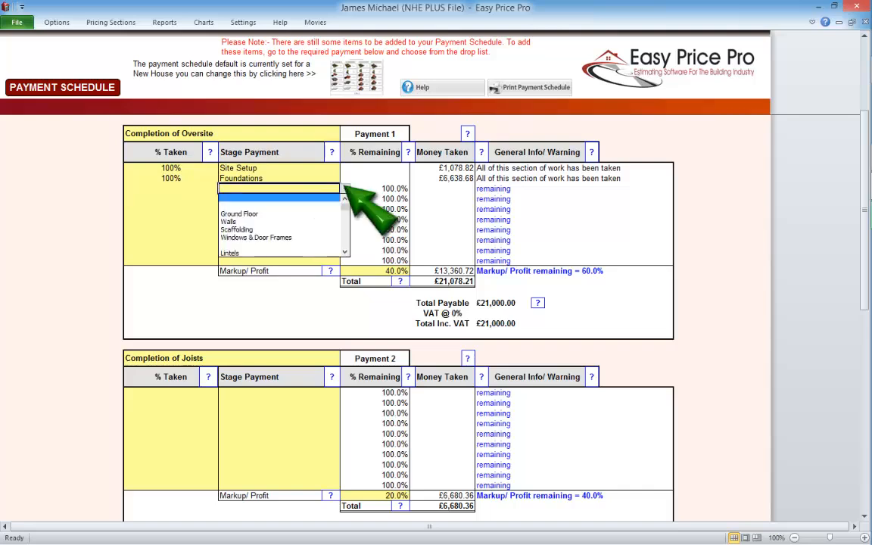
{"action": "left_click", "coordinate": [240, 213]}
{"action": "key", "text": "Left"}
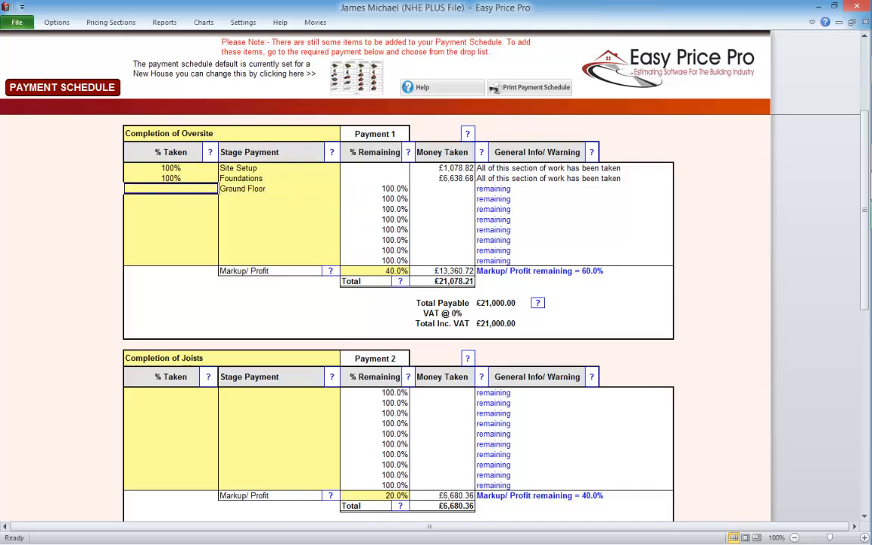
{"action": "type", "text": "100"}
{"action": "key", "text": "Return"}
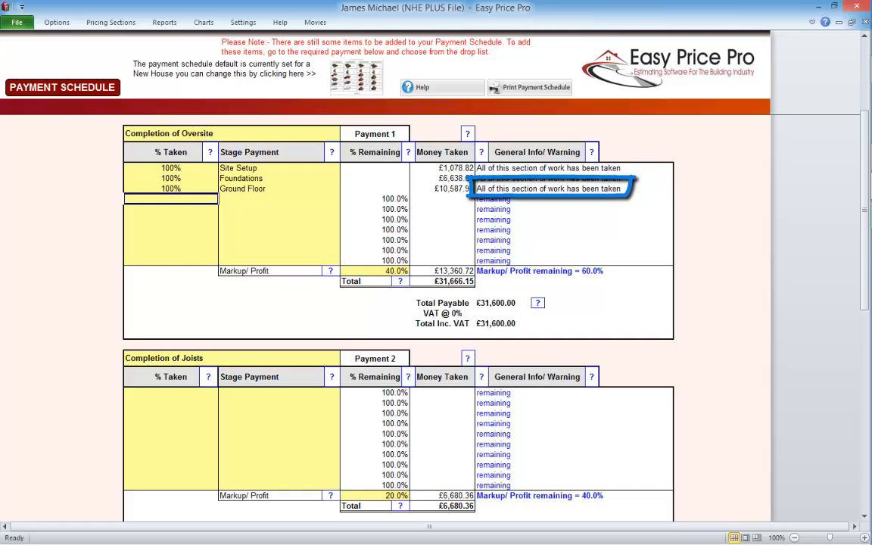
- Add Walls as the first stage payment item in Completion of Joists with 60% taken
{"action": "scroll", "coordinate": [424, 318], "scroll_direction": "down", "scroll_amount": 5}
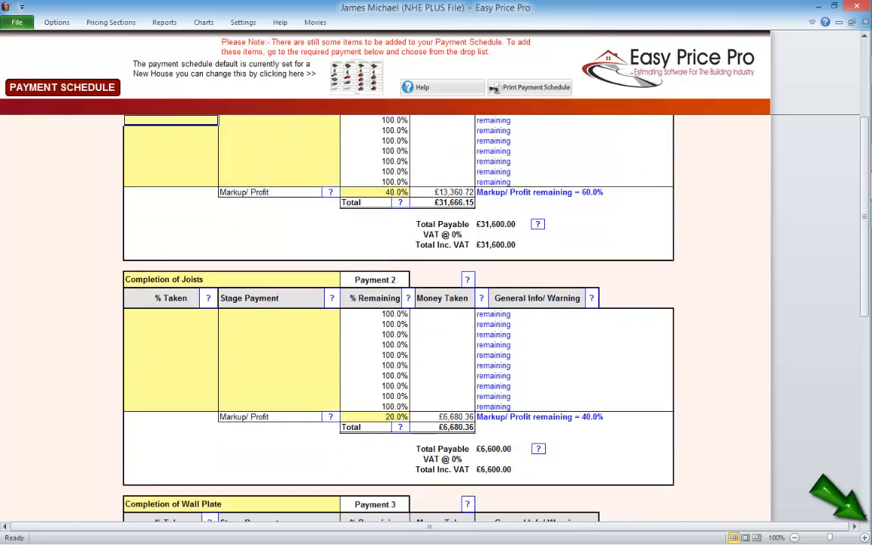
{"action": "scroll", "coordinate": [424, 318], "scroll_direction": "down", "scroll_amount": 3}
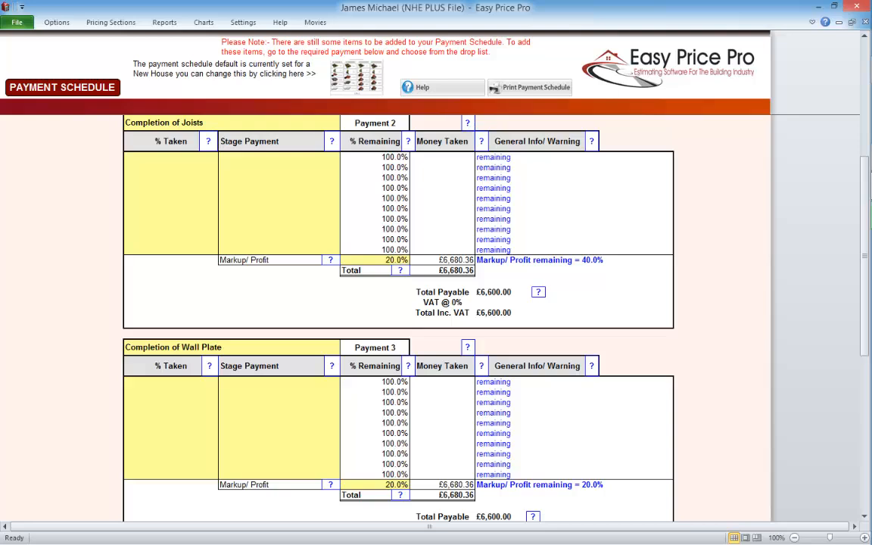
{"action": "left_click", "coordinate": [279, 157]}
{"action": "left_click", "coordinate": [346, 158]}
{"action": "left_click", "coordinate": [231, 190]}
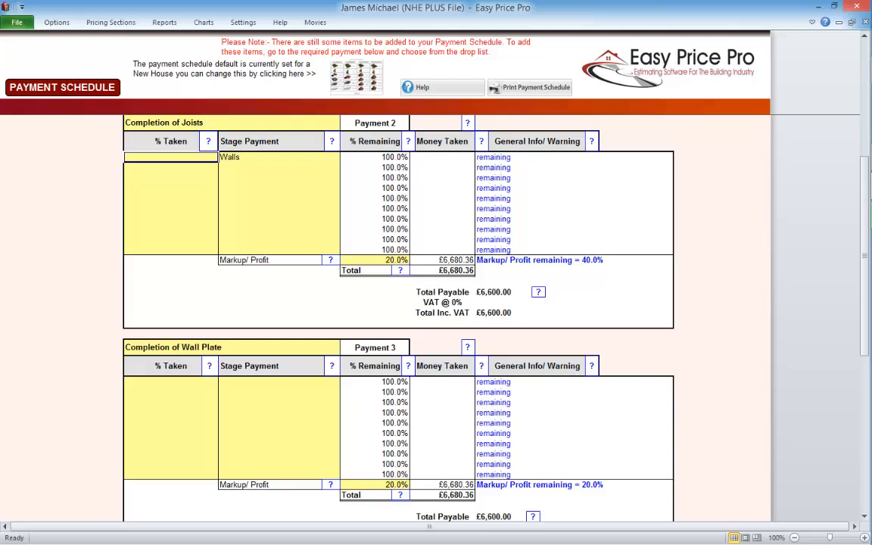
{"action": "type", "text": "60"}
{"action": "key", "text": "Return"}
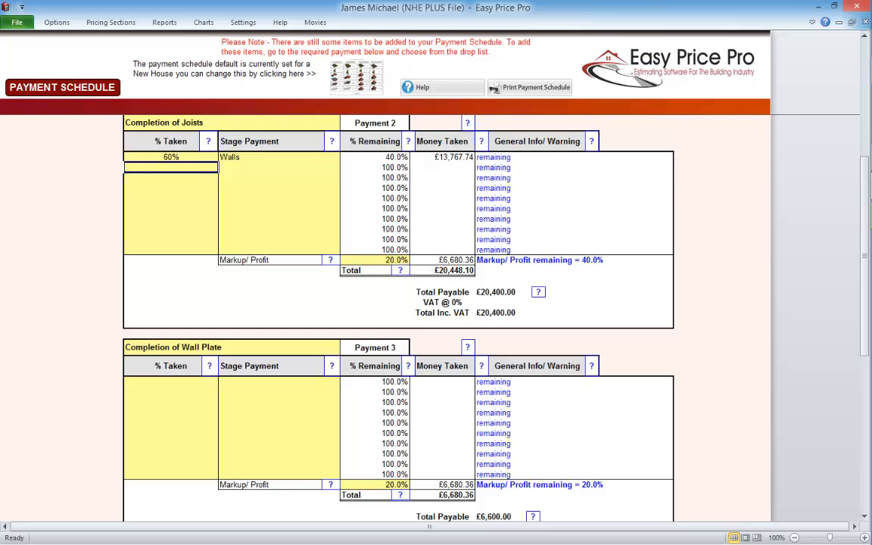
- Add Scaffolding as the second stage payment item in Completion of Joists with 60% taken
{"action": "left_click", "coordinate": [278, 167]}
{"action": "left_click", "coordinate": [344, 167]}
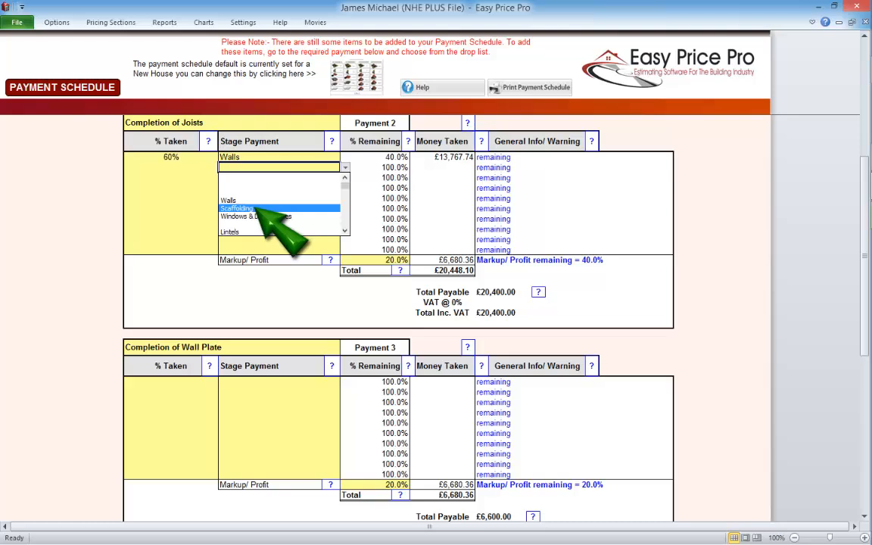
{"action": "left_click", "coordinate": [236, 208]}
{"action": "left_click", "coordinate": [171, 167]}
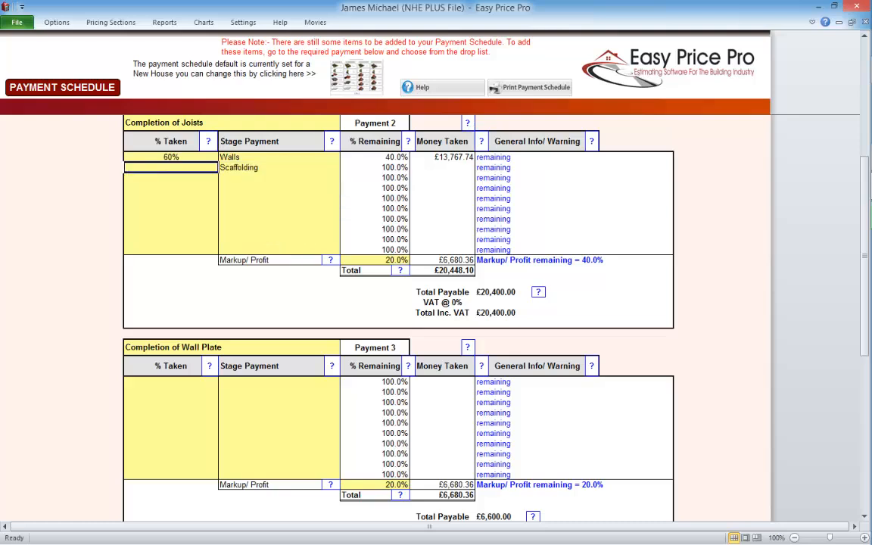
{"action": "type", "text": "60"}
{"action": "key", "text": "Return"}
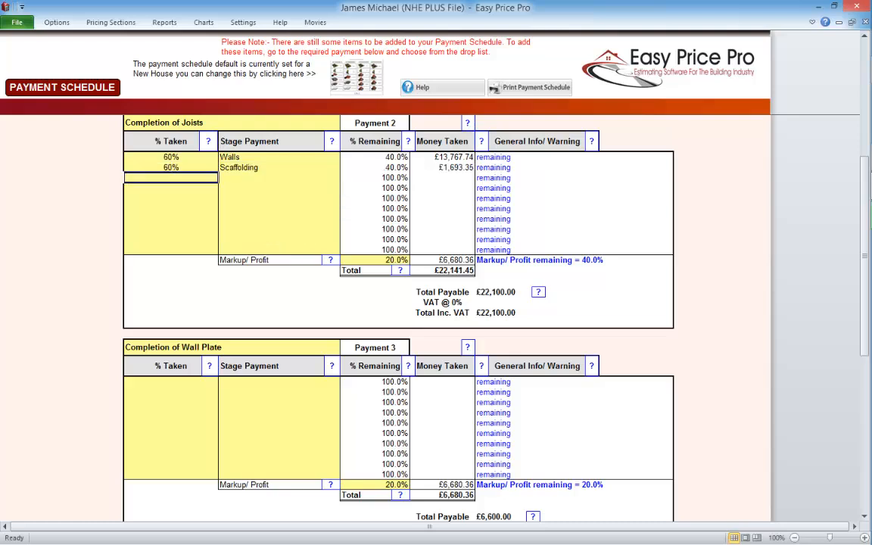
- Add Windows & Door Frames as the third stage payment item in Completion of Joists with 80% taken
{"action": "type", "text": "80"}
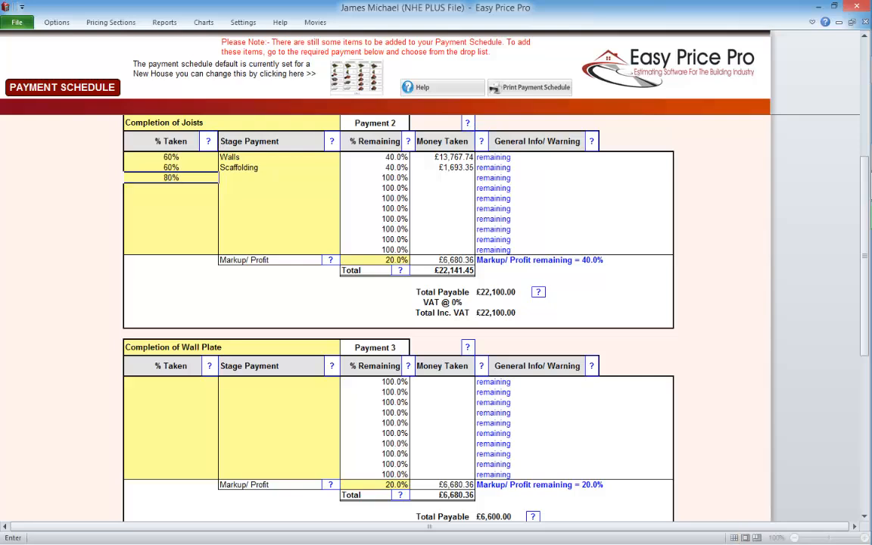
{"action": "key", "text": "Tab"}
{"action": "left_click", "coordinate": [344, 176]}
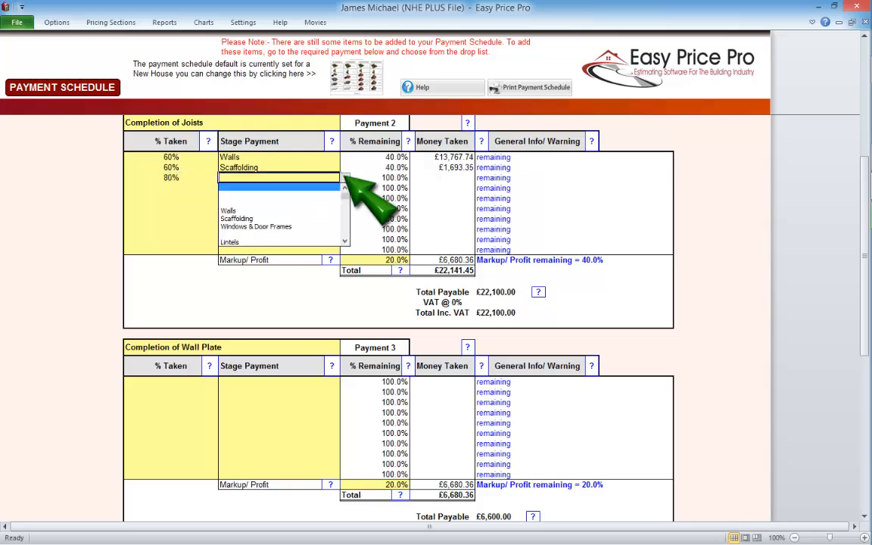
{"action": "left_click", "coordinate": [261, 225]}
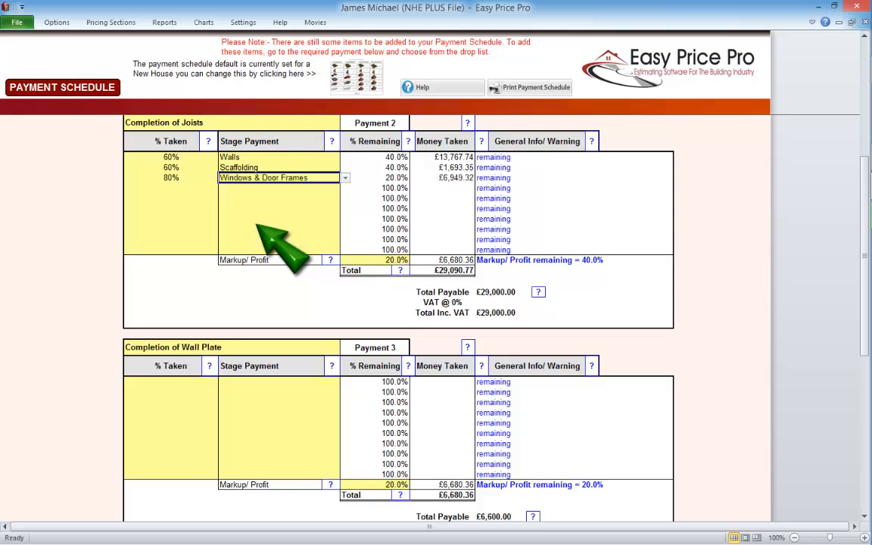
{"action": "key", "text": "Return"}
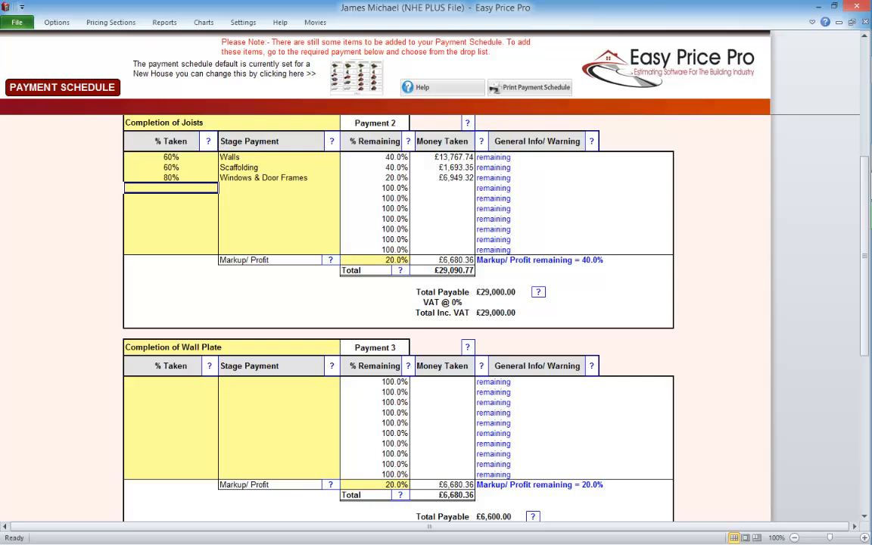
- Add Lintels in the fifth row of Completion of Joists with 60% taken, leaving the fourth row empty
{"action": "left_click", "coordinate": [171, 199]}
{"action": "left_click", "coordinate": [279, 199]}
{"action": "left_click", "coordinate": [344, 197]}
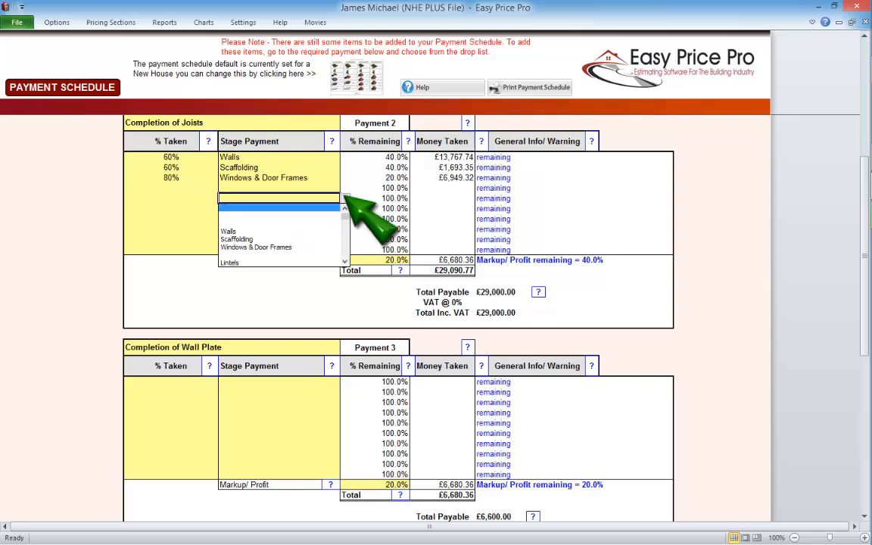
{"action": "left_click", "coordinate": [240, 262]}
{"action": "left_click", "coordinate": [171, 198]}
{"action": "type", "text": "60"}
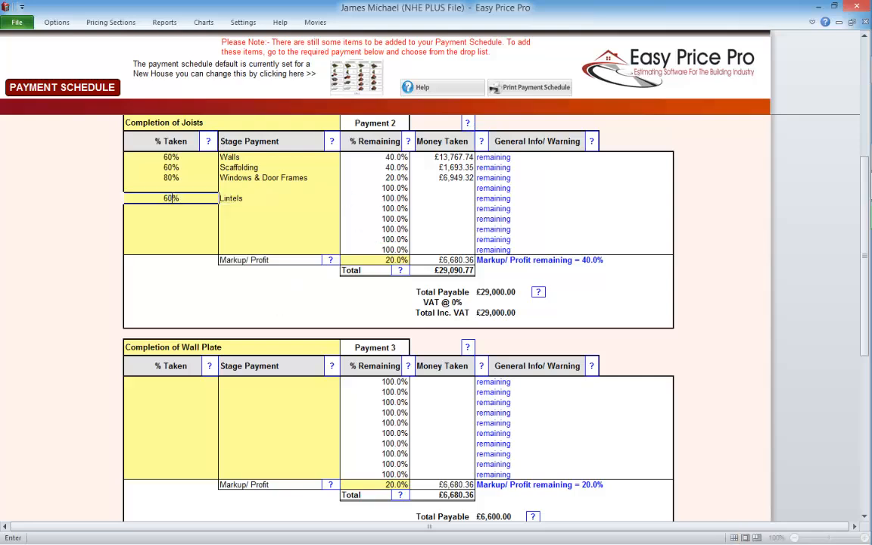
{"action": "key", "text": "Return"}
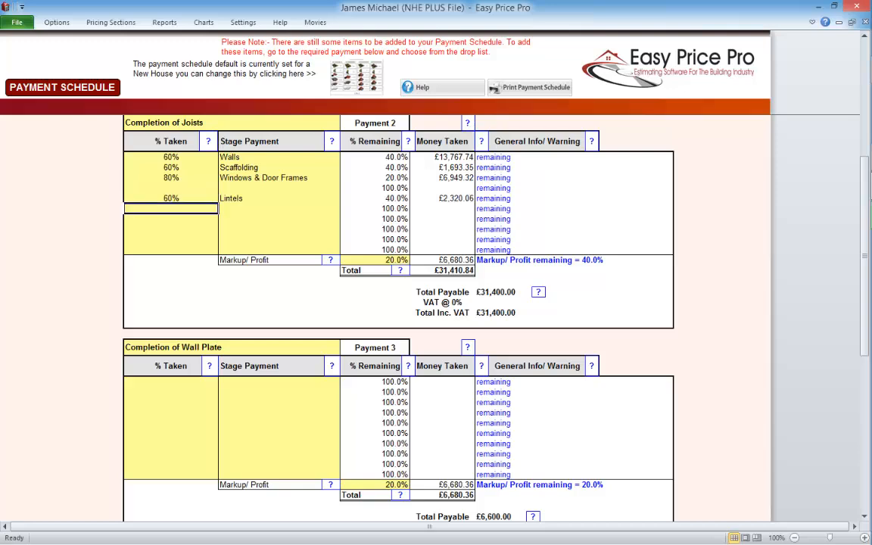
- View the works schedule chart to check the order of the assigned work sections
{"action": "left_click", "coordinate": [164, 21]}
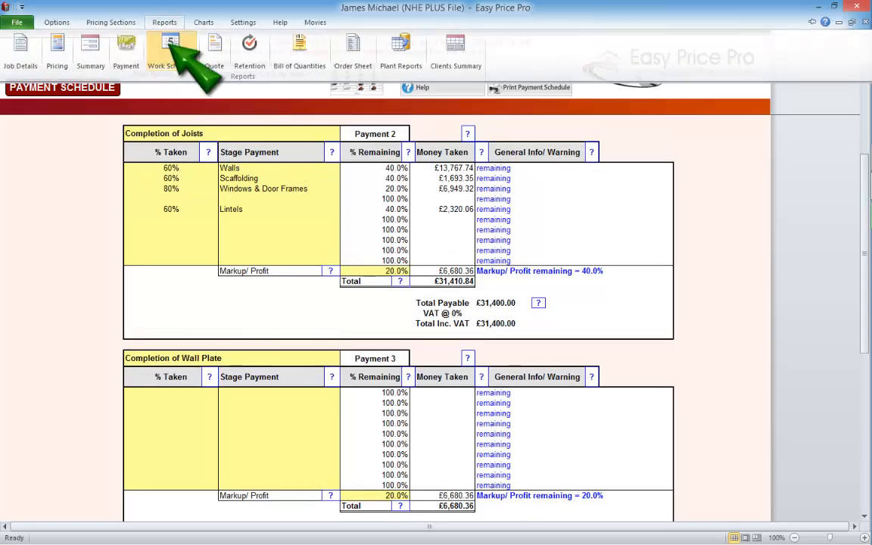
{"action": "left_click", "coordinate": [171, 47]}
{"action": "left_click", "coordinate": [221, 76]}
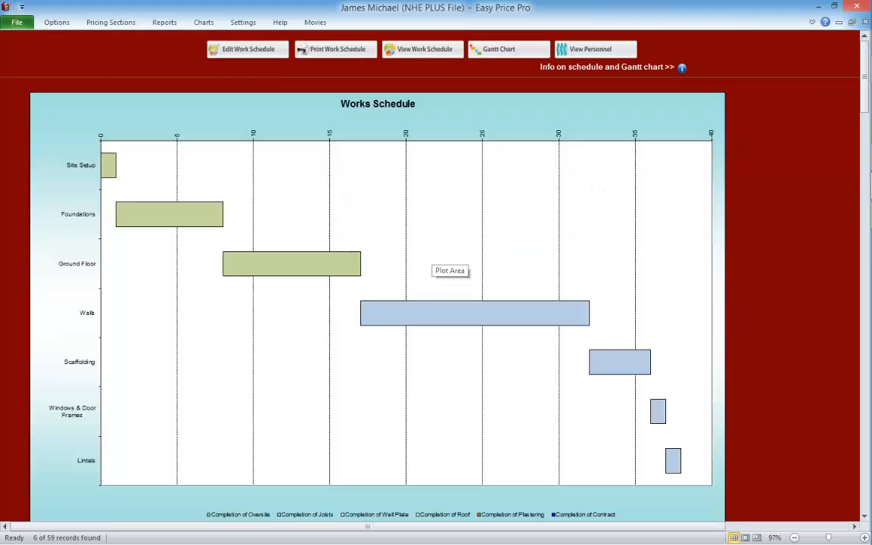
- Return to the payment schedule and set the Walls percentage taken in Completion of Joists to 45%
{"action": "left_click", "coordinate": [164, 22]}
{"action": "left_click", "coordinate": [124, 41]}
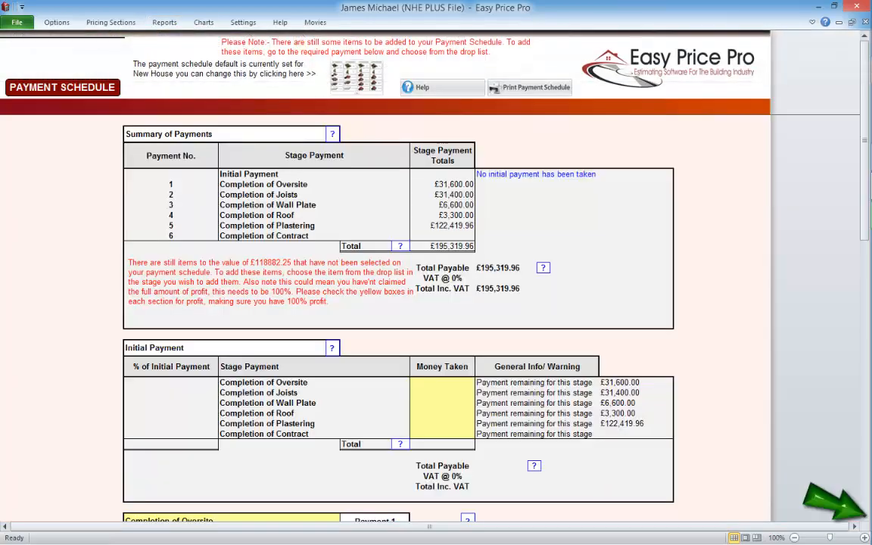
{"action": "scroll", "coordinate": [398, 318], "scroll_direction": "down", "scroll_amount": 20}
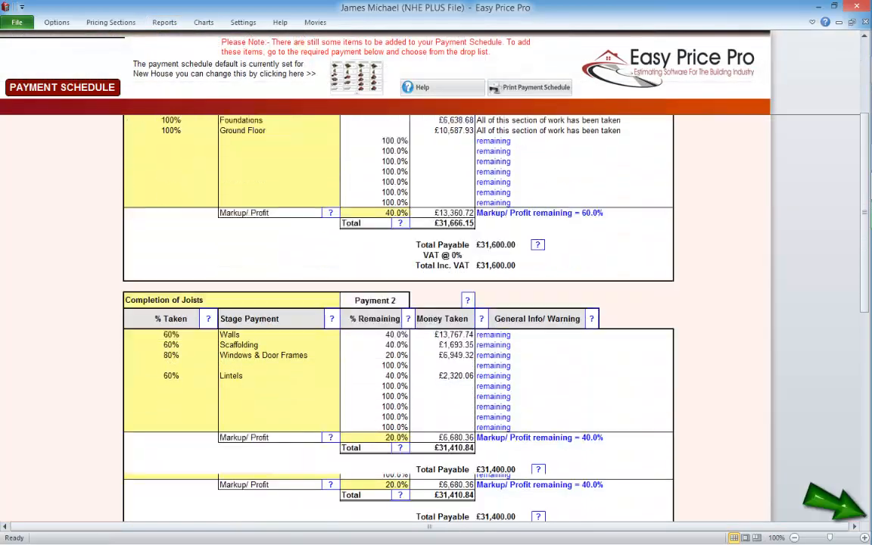
{"action": "scroll", "coordinate": [398, 318], "scroll_direction": "down", "scroll_amount": 1}
{"action": "left_click", "coordinate": [171, 180]}
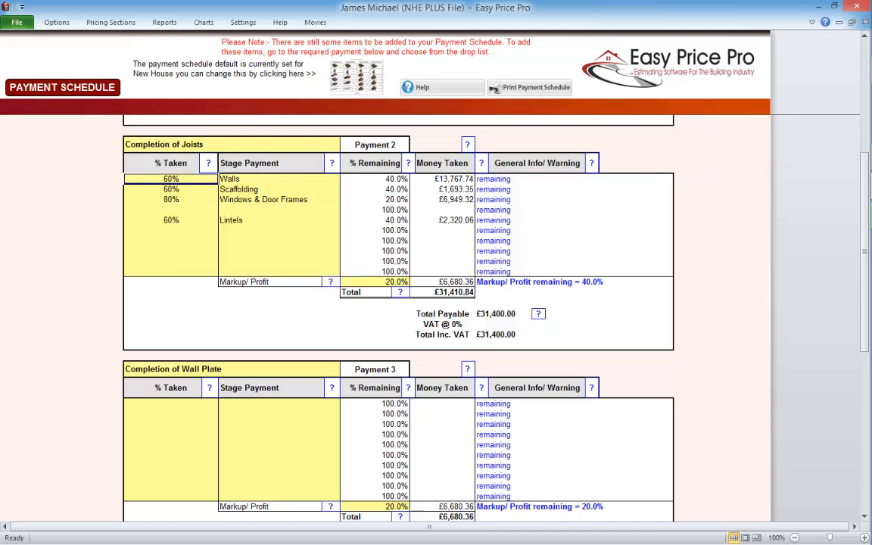
{"action": "type", "text": "45"}
{"action": "key", "text": "Return"}
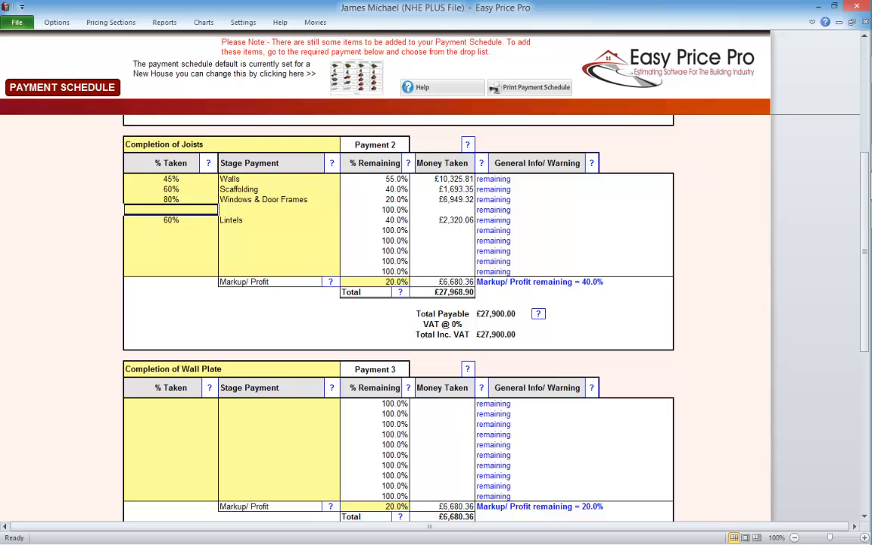
- Add a second Walls item in the empty row above Lintels in Completion of Joists with 15% taken
{"action": "type", "text": "15"}
{"action": "left_click", "coordinate": [333, 209]}
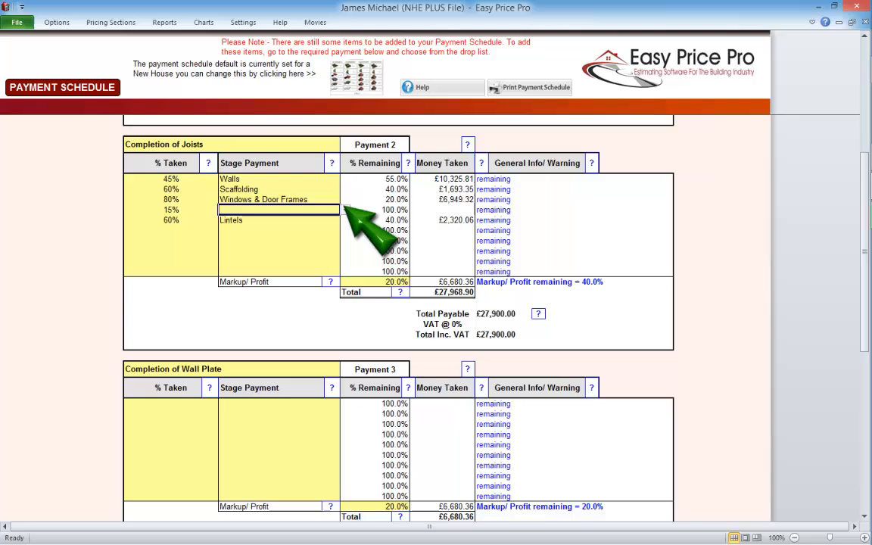
{"action": "left_click", "coordinate": [345, 209]}
{"action": "left_click", "coordinate": [231, 243]}
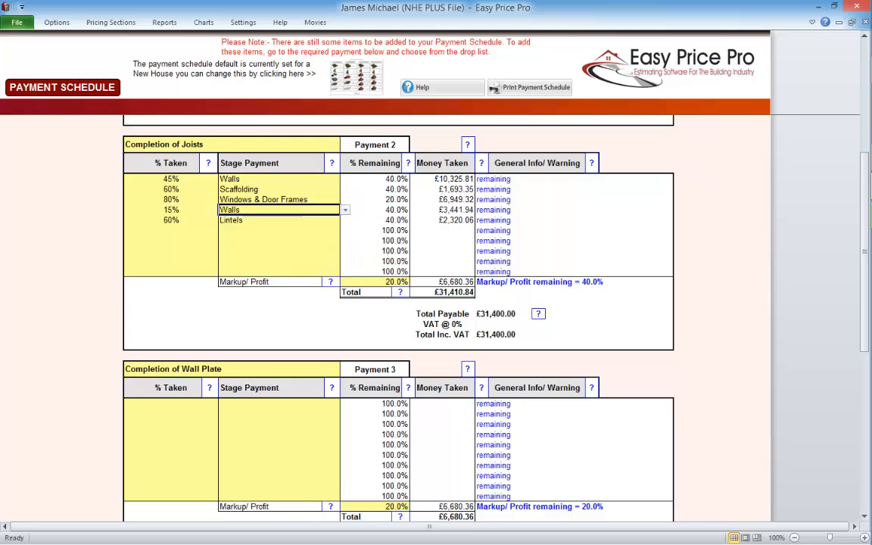
{"action": "left_click", "coordinate": [181, 210]}
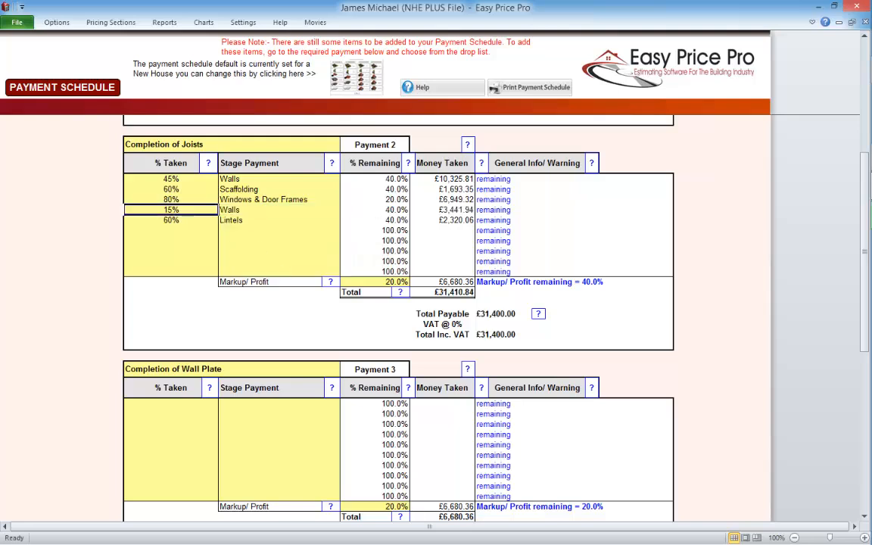
- View the works schedule chart to see how splitting Walls changes the sequence of works
{"action": "left_click", "coordinate": [157, 22]}
{"action": "left_click", "coordinate": [159, 39]}
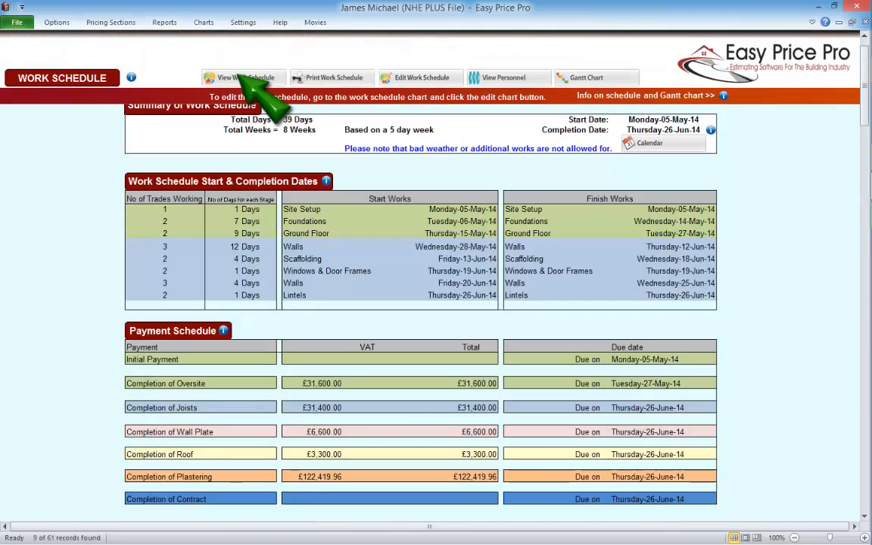
{"action": "left_click", "coordinate": [241, 77]}
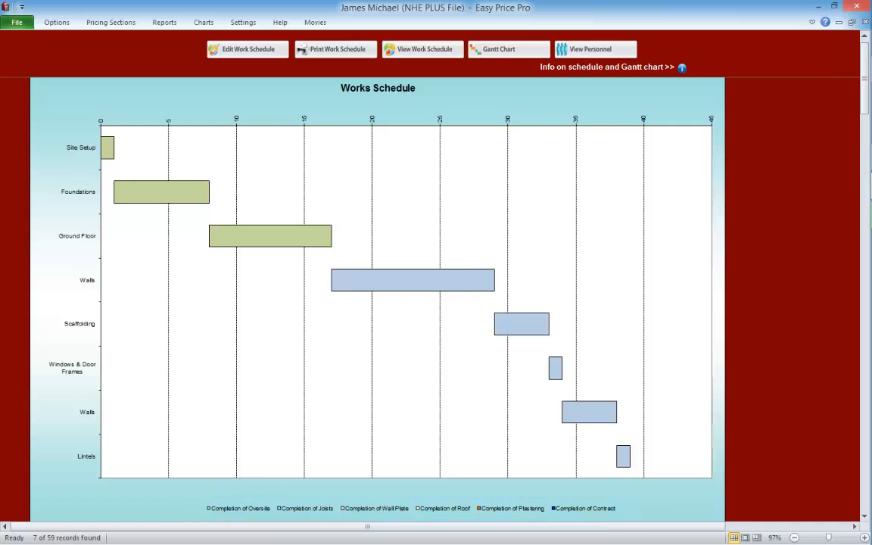
- Return to the payment schedule and look through the available stage payment items for the fourth row of Completion of Oversite
{"action": "left_click", "coordinate": [163, 22]}
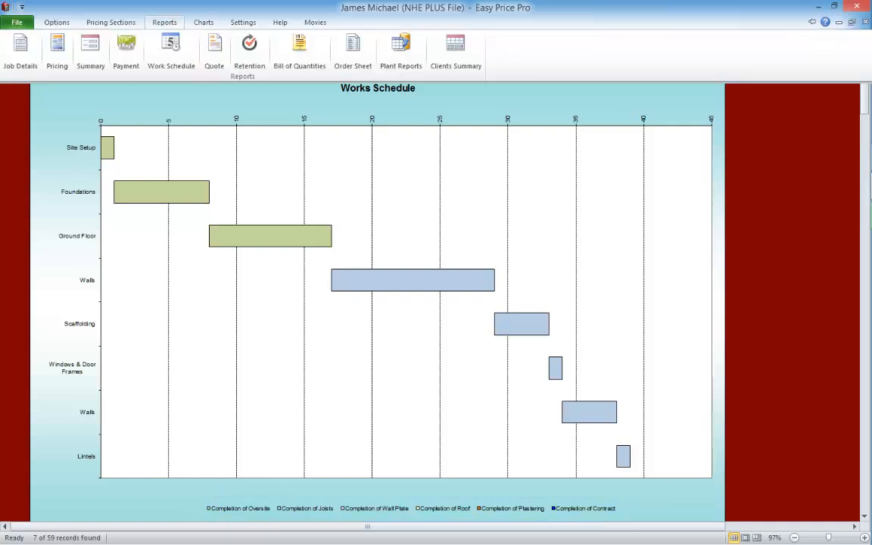
{"action": "left_click", "coordinate": [123, 43]}
{"action": "left_click", "coordinate": [863, 516]}
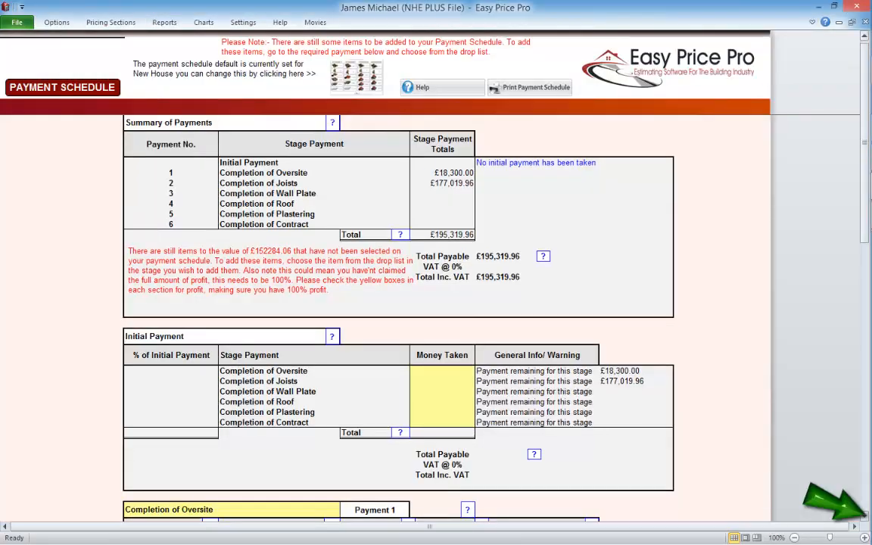
{"action": "left_click", "coordinate": [863, 515]}
{"action": "left_click", "coordinate": [864, 515]}
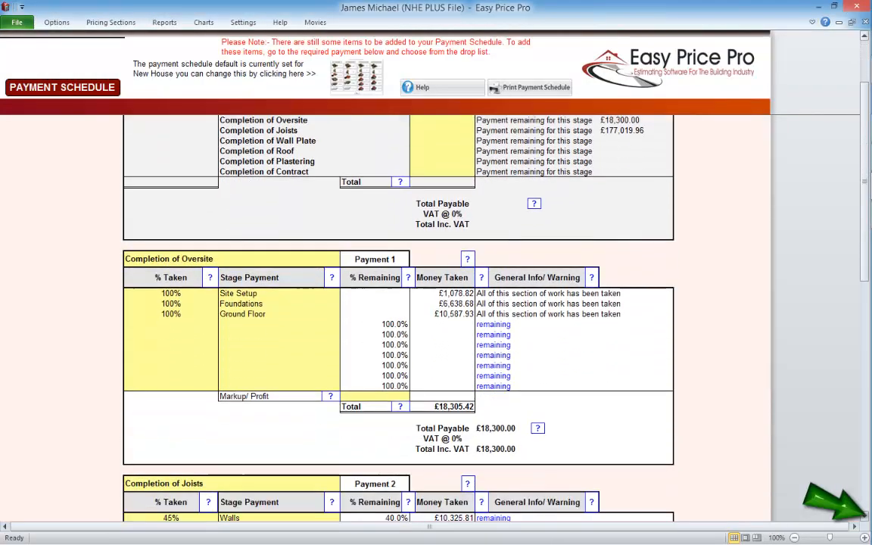
{"action": "left_click", "coordinate": [864, 516]}
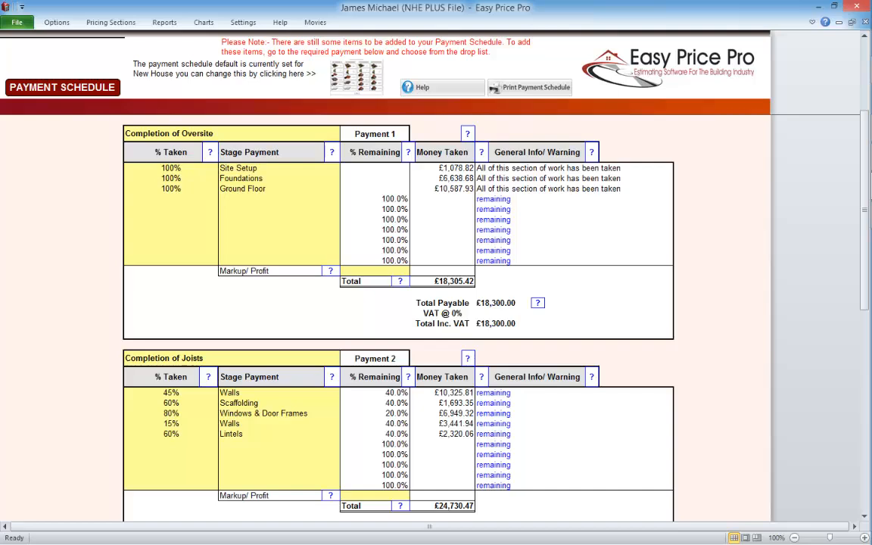
{"action": "left_click", "coordinate": [278, 199]}
{"action": "left_click", "coordinate": [345, 199]}
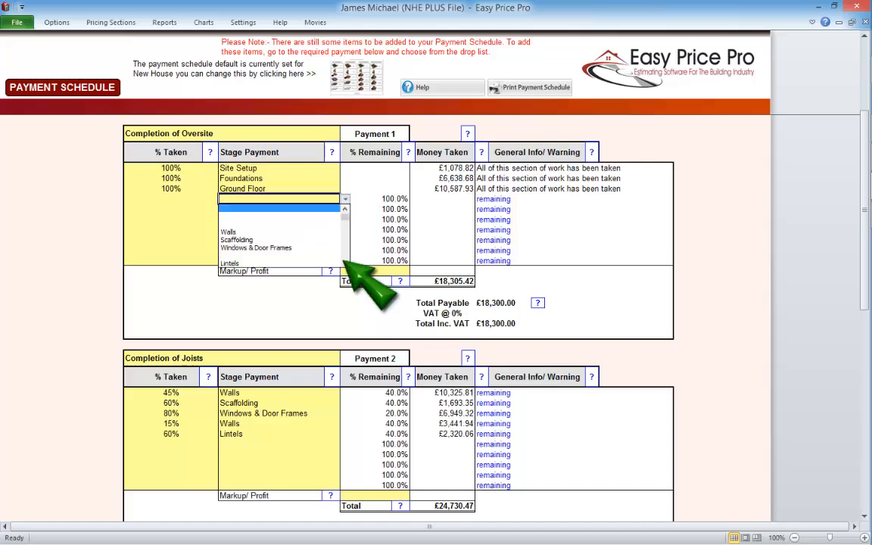
{"action": "scroll", "coordinate": [280, 235], "scroll_direction": "down", "scroll_amount": 6}
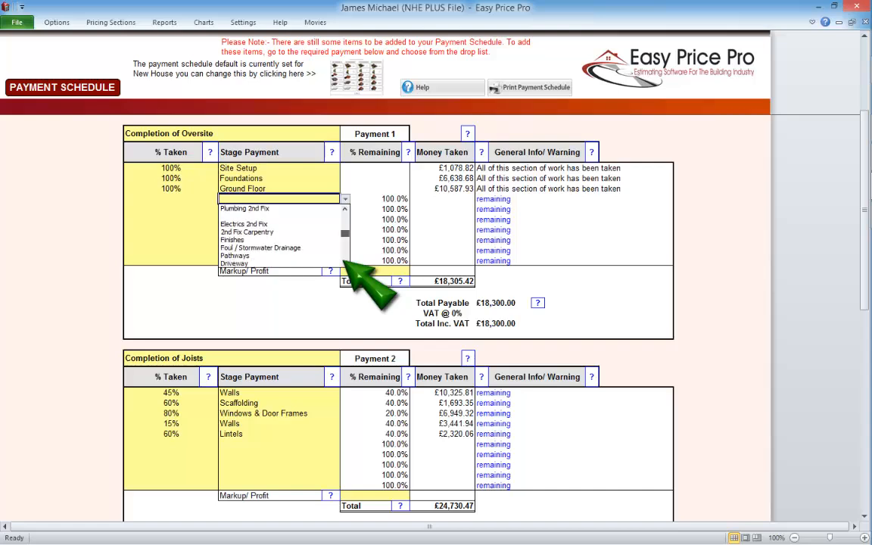
{"action": "scroll", "coordinate": [280, 234], "scroll_direction": "down", "scroll_amount": 4}
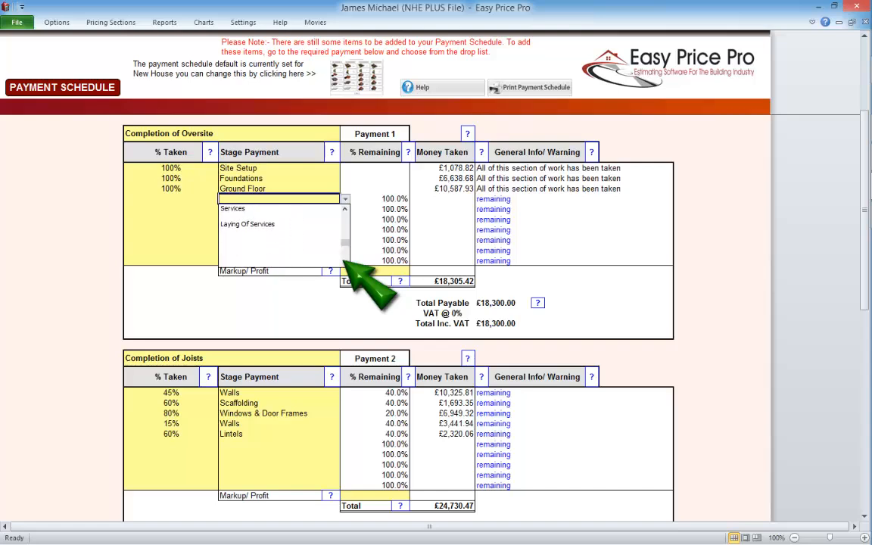
{"action": "key", "text": "Escape"}
{"action": "left_click", "coordinate": [171, 199]}
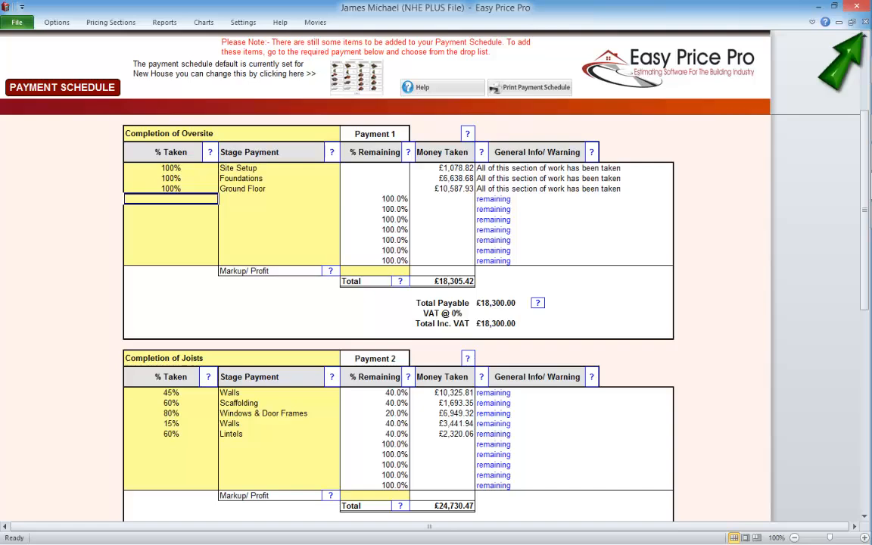
- Reapply the default New House payment schedule to all stage payments
{"action": "scroll", "coordinate": [398, 303], "scroll_direction": "up", "scroll_amount": 5}
{"action": "scroll", "coordinate": [398, 318], "scroll_direction": "up", "scroll_amount": 2}
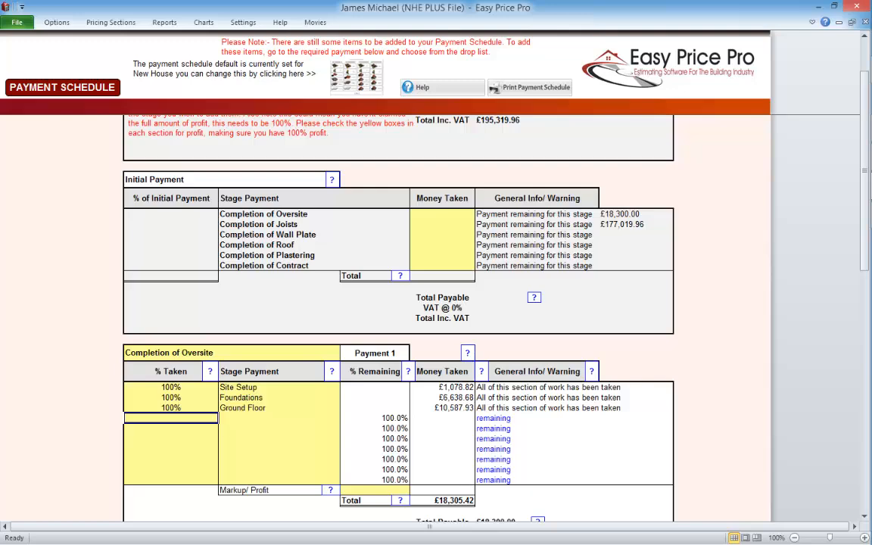
{"action": "scroll", "coordinate": [436, 318], "scroll_direction": "up", "scroll_amount": 1}
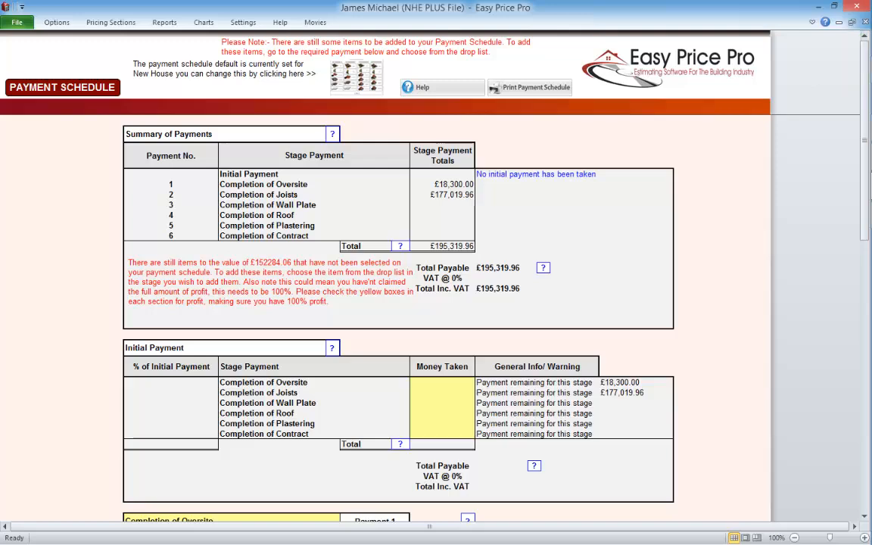
{"action": "left_click", "coordinate": [354, 76]}
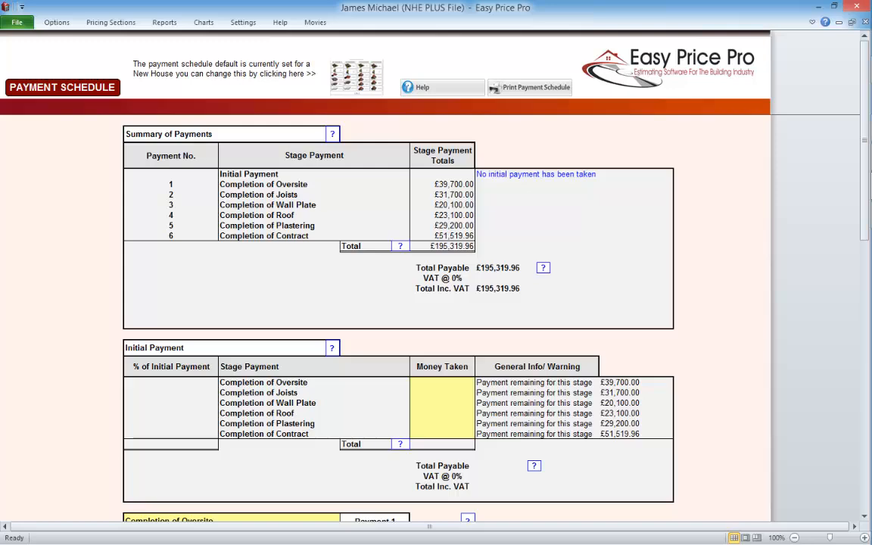
- Review the Completion of Oversite items and check the Foundations row's choices for any work sections still unassigned
{"action": "left_click", "coordinate": [864, 516]}
{"action": "left_click", "coordinate": [864, 516]}
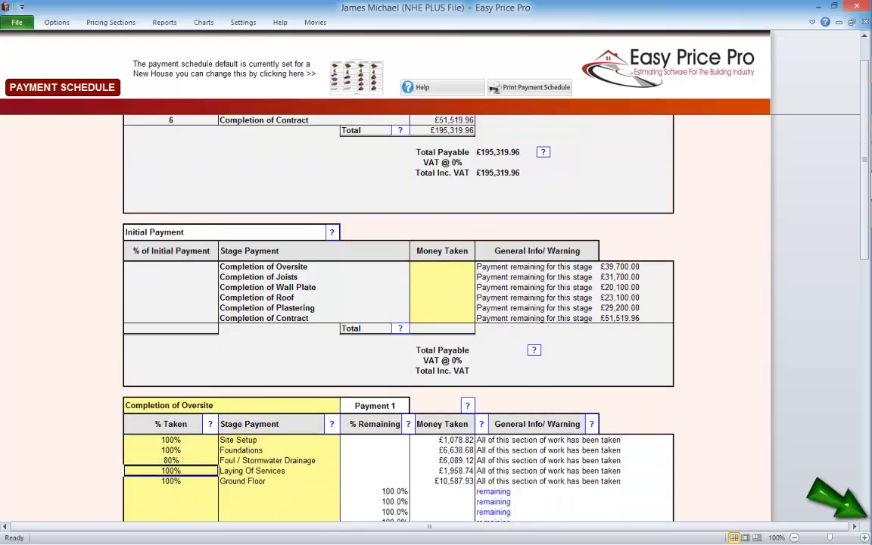
{"action": "left_click", "coordinate": [864, 516]}
{"action": "left_click", "coordinate": [865, 516]}
{"action": "left_click", "coordinate": [865, 516]}
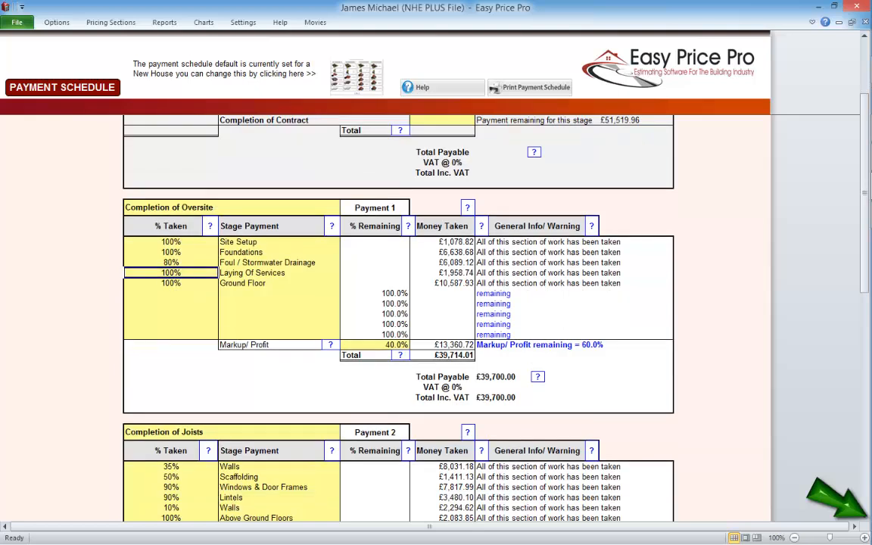
{"action": "left_click", "coordinate": [864, 516]}
{"action": "left_click", "coordinate": [865, 516]}
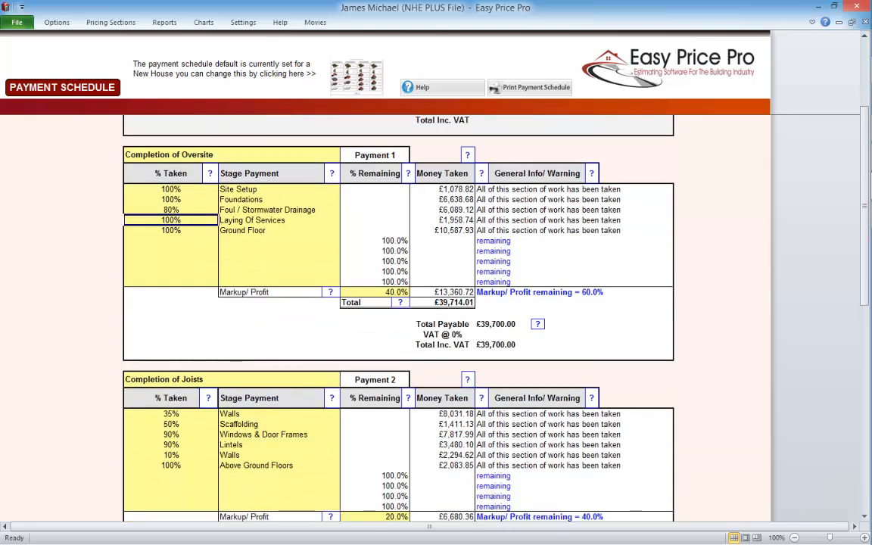
{"action": "left_click", "coordinate": [278, 200]}
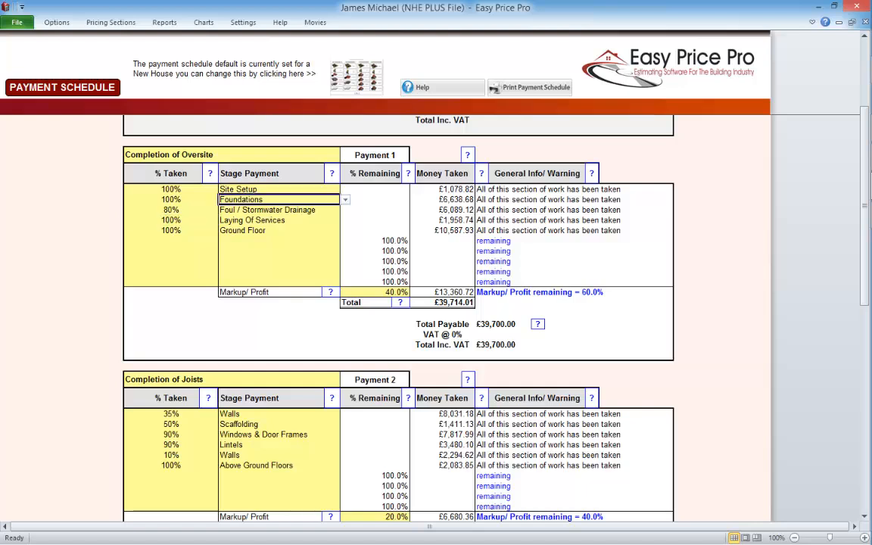
{"action": "left_click", "coordinate": [345, 199]}
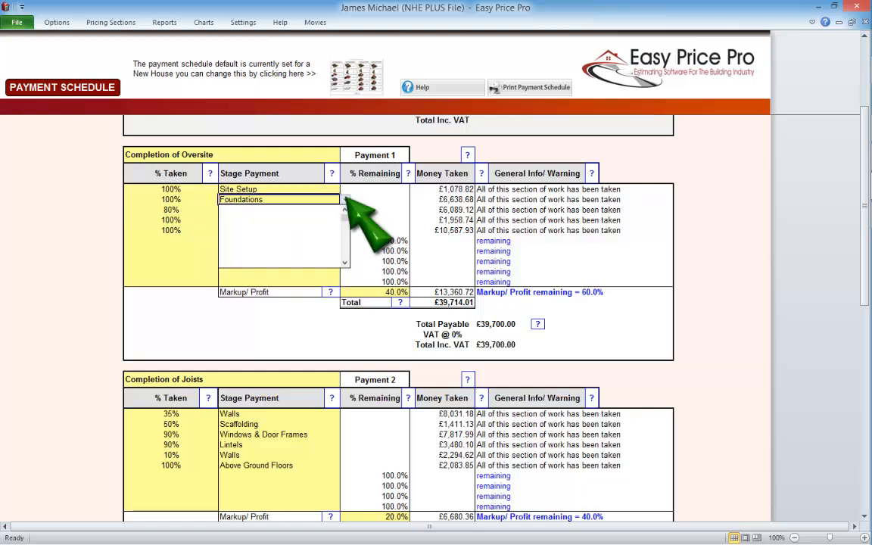
{"action": "left_click", "coordinate": [345, 262]}
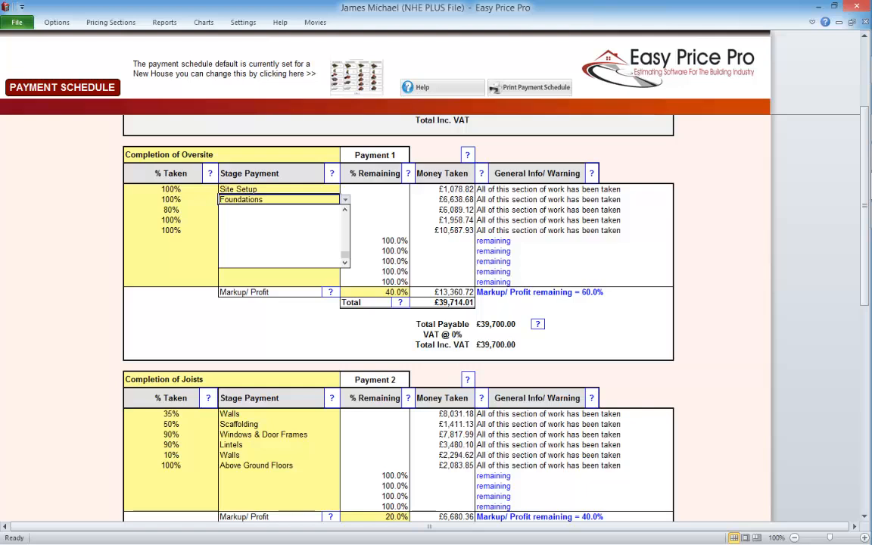
- Check the first empty Completion of Joists row for unassigned sections and review the stage payments below
{"action": "left_click", "coordinate": [339, 476]}
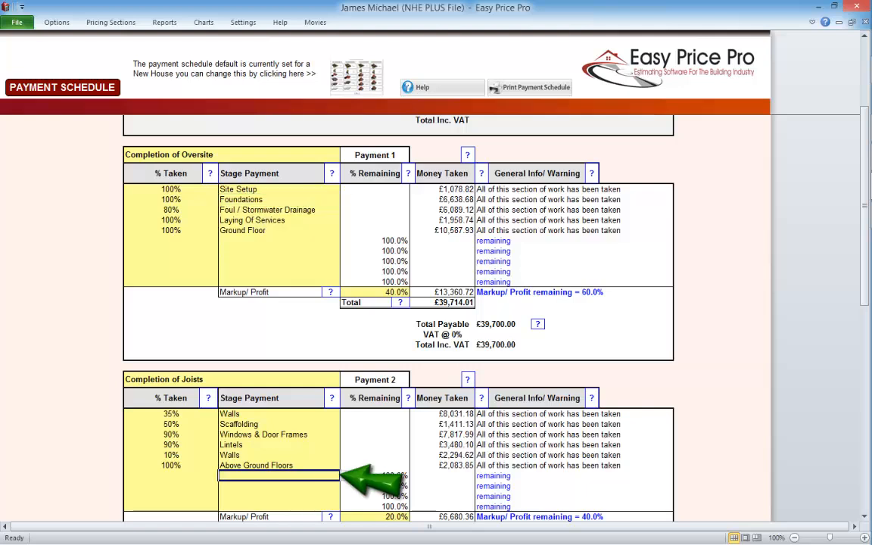
{"action": "left_click", "coordinate": [346, 475]}
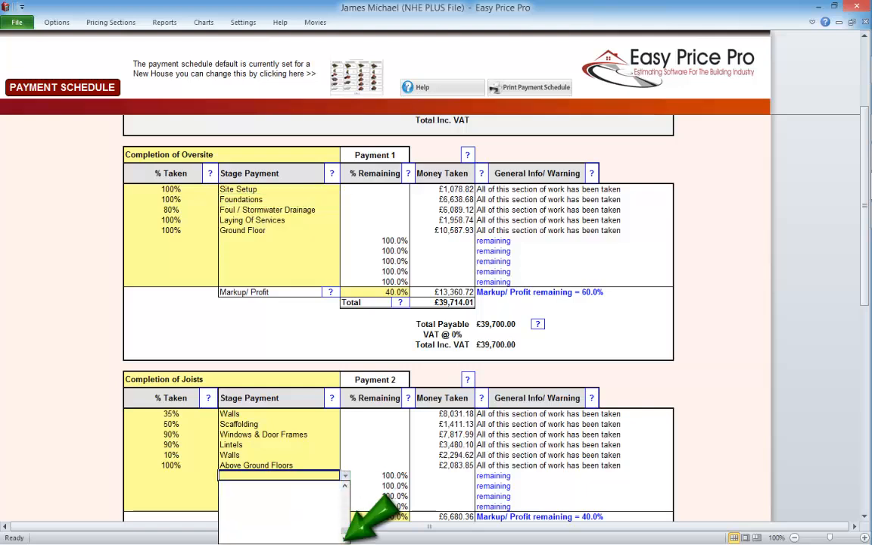
{"action": "left_click", "coordinate": [171, 475]}
{"action": "left_click", "coordinate": [864, 517]}
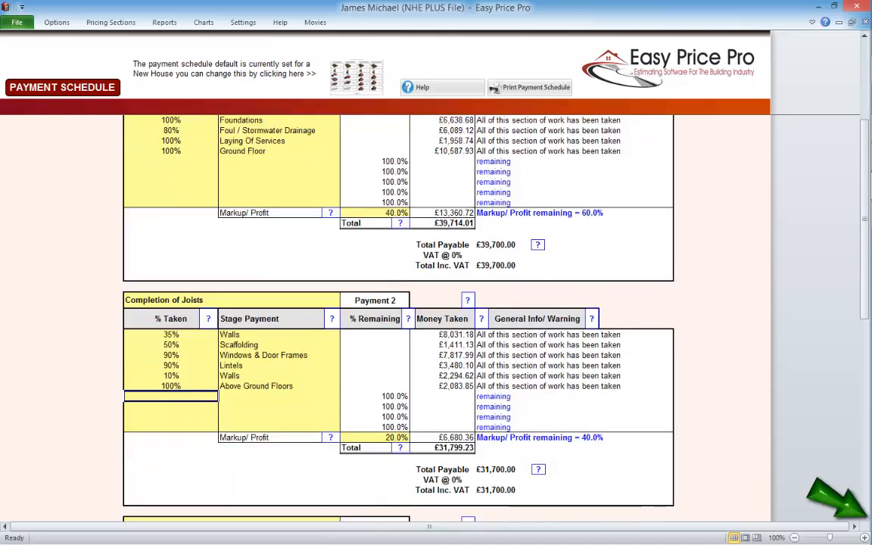
{"action": "scroll", "coordinate": [865, 517], "scroll_direction": "down", "scroll_amount": 1}
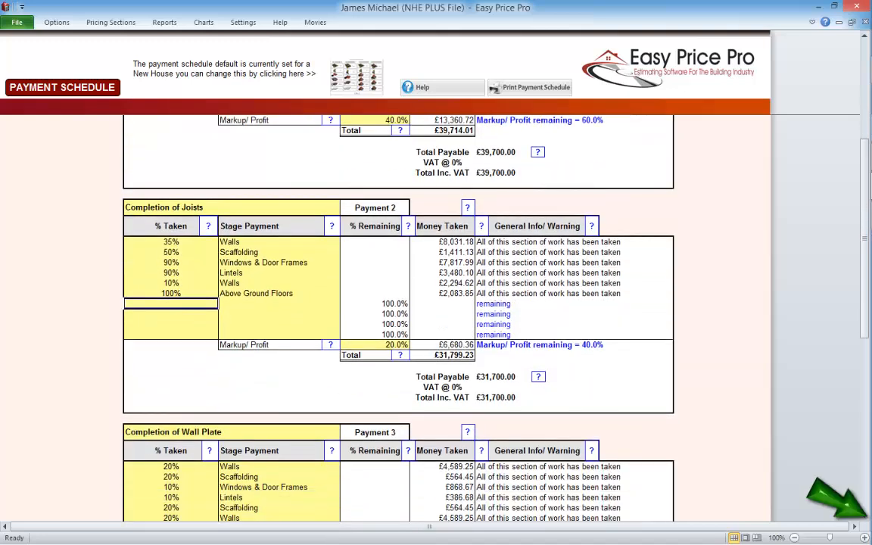
- Set the percentage taken for Scaffolding under Completion of Joists to 35%
{"action": "scroll", "coordinate": [864, 517], "scroll_direction": "down", "scroll_amount": 2}
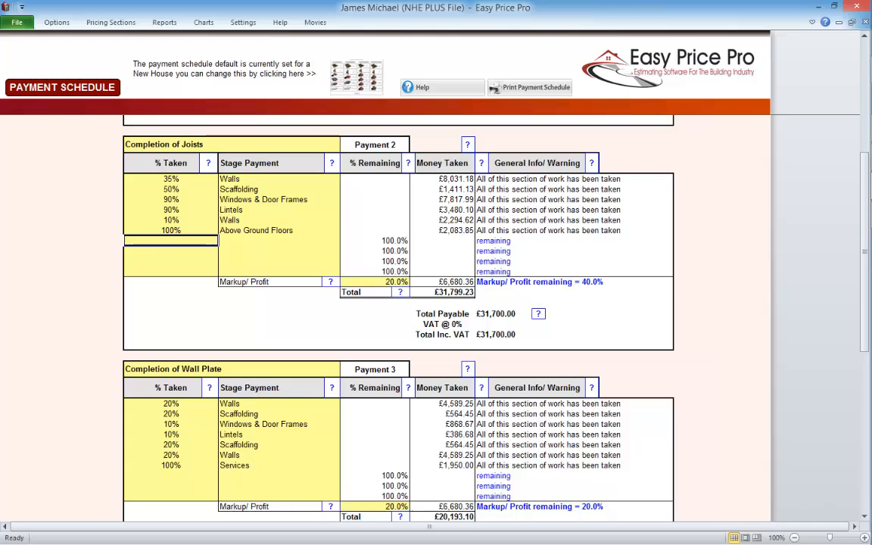
{"action": "left_click", "coordinate": [232, 144]}
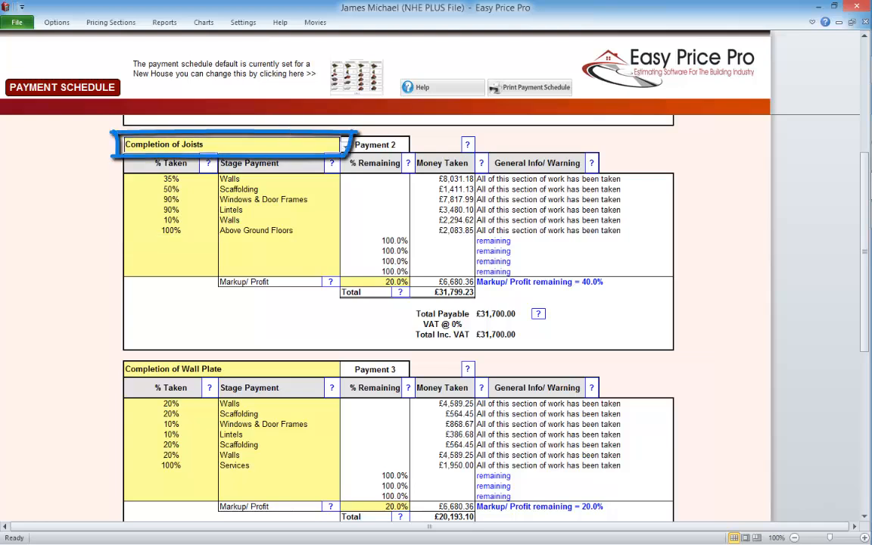
{"action": "left_click", "coordinate": [271, 164]}
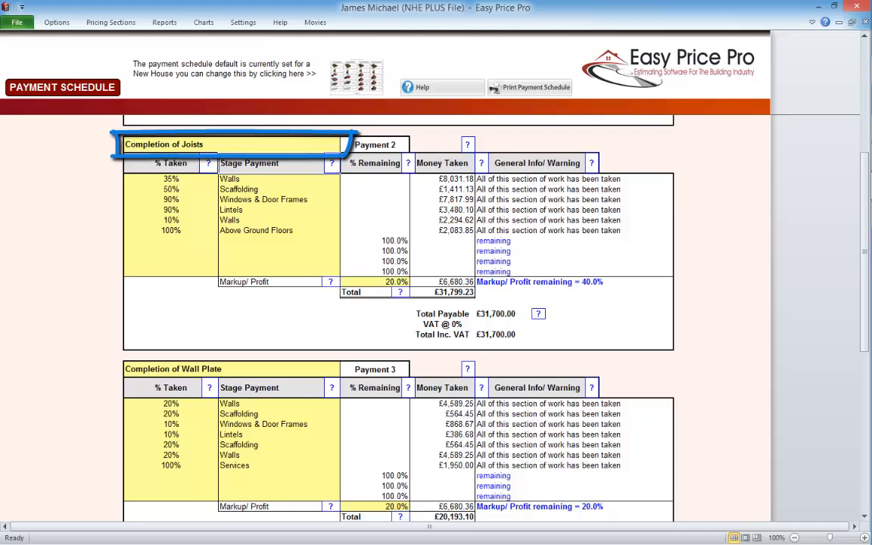
{"action": "left_click", "coordinate": [171, 189]}
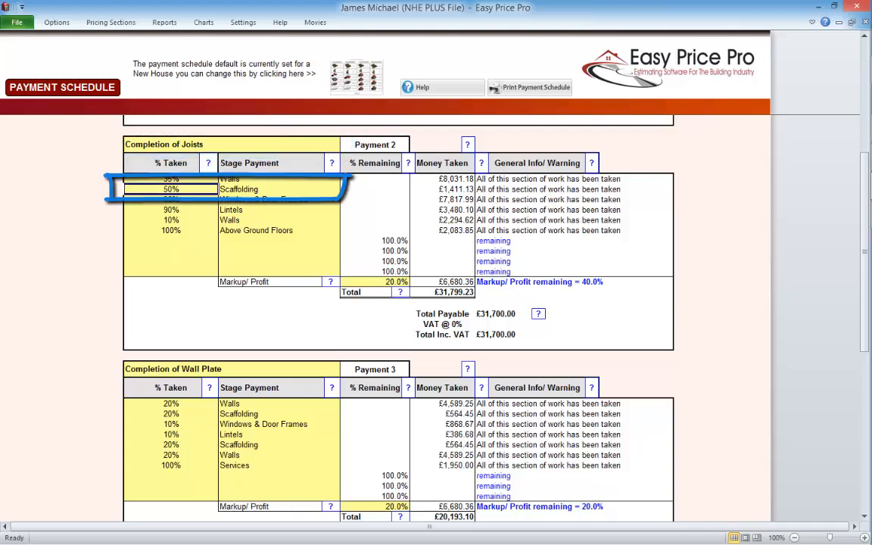
{"action": "type", "text": "35"}
{"action": "key", "text": "Return"}
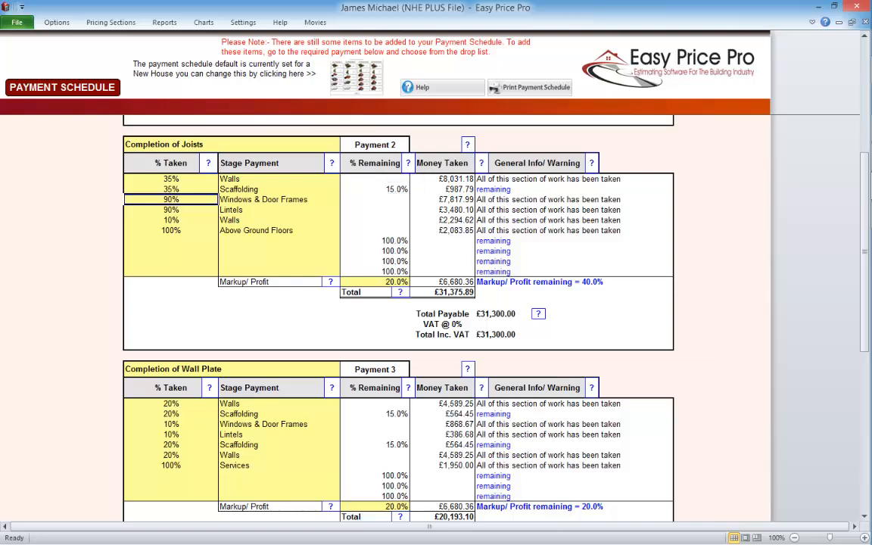
- Check the stage payments for unclaimed Scaffolding and look at the available sections in the first empty Completion of Joists row
{"action": "scroll", "coordinate": [399, 317], "scroll_direction": "down", "scroll_amount": 3}
{"action": "scroll", "coordinate": [398, 318], "scroll_direction": "down", "scroll_amount": 4}
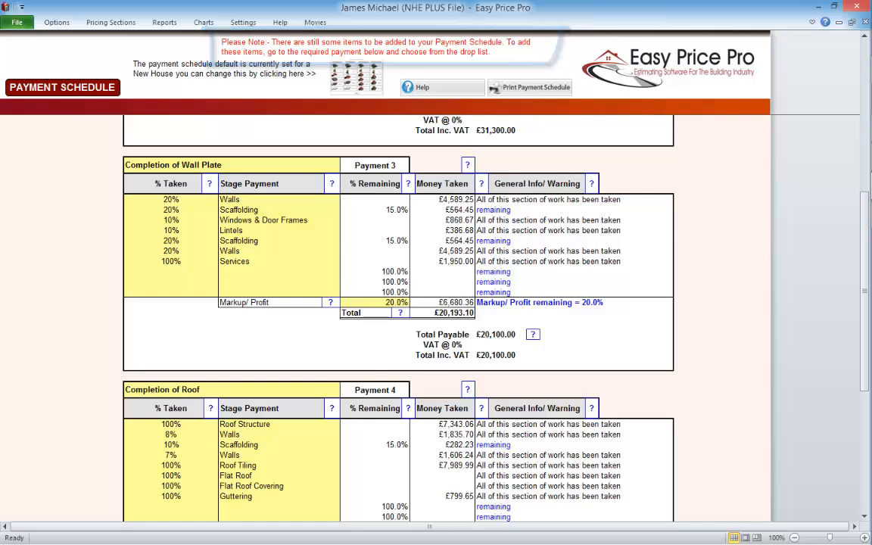
{"action": "scroll", "coordinate": [398, 318], "scroll_direction": "up", "scroll_amount": 5}
{"action": "scroll", "coordinate": [398, 318], "scroll_direction": "up", "scroll_amount": 2}
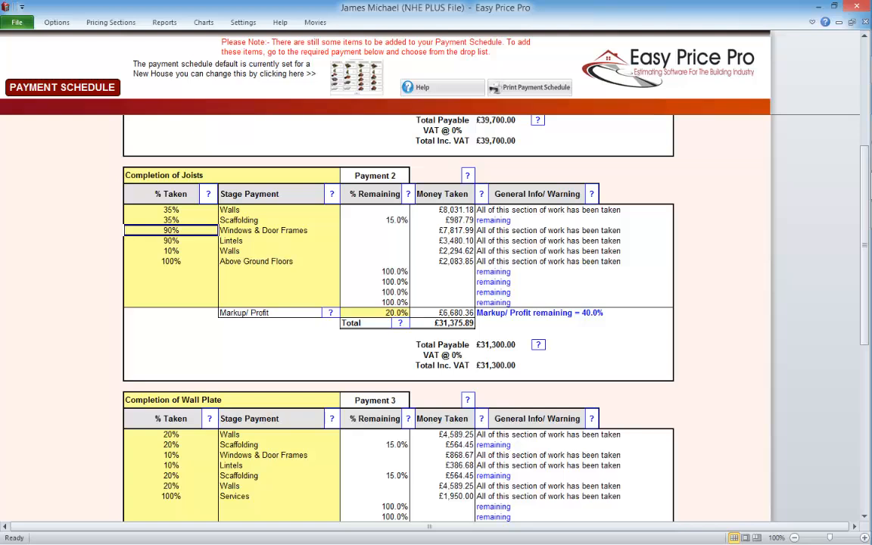
{"action": "left_click", "coordinate": [278, 272]}
{"action": "left_click", "coordinate": [346, 272]}
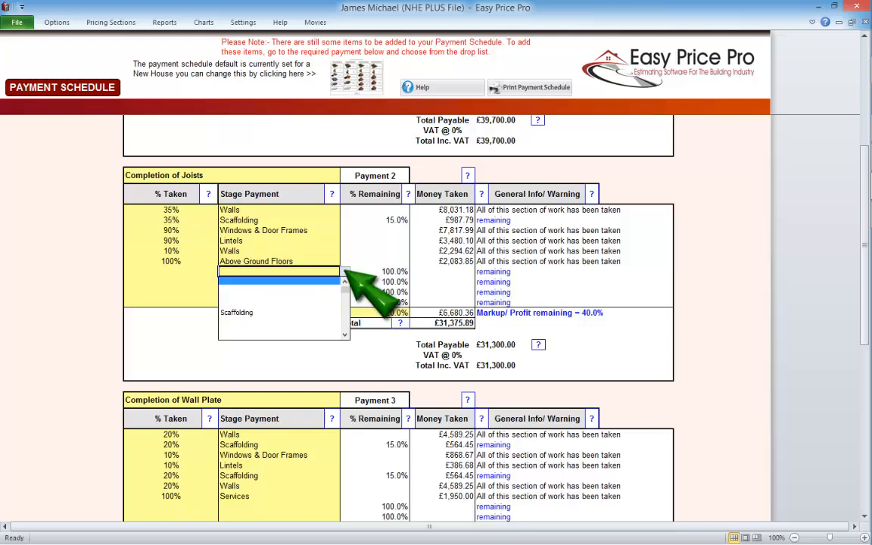
{"action": "key", "text": "Escape"}
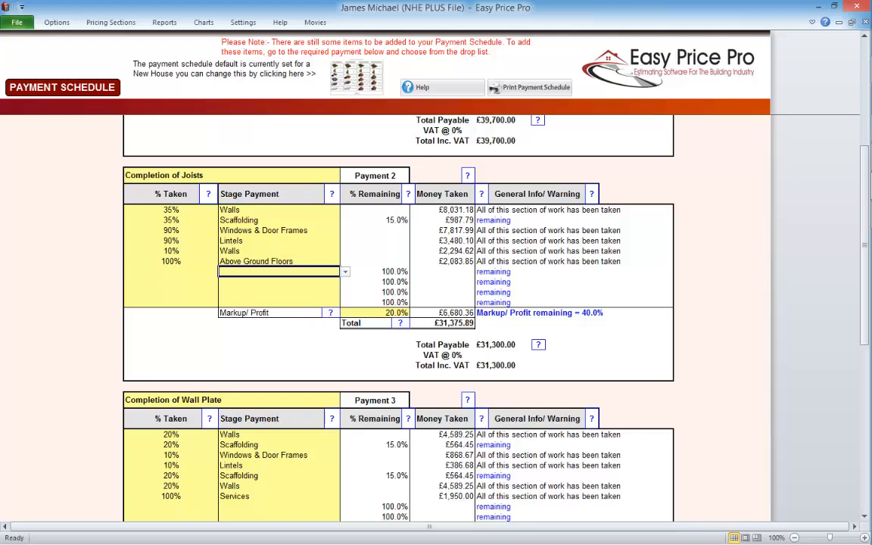
- Set the Scaffolding percentage under Completion of Joists to 50% and check the stage payments below
{"action": "left_click", "coordinate": [171, 220]}
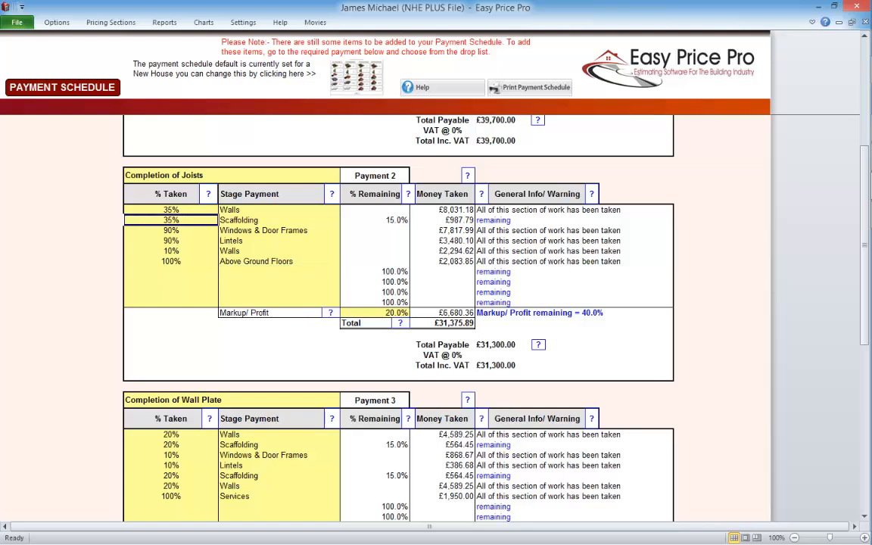
{"action": "type", "text": "50"}
{"action": "key", "text": "Return"}
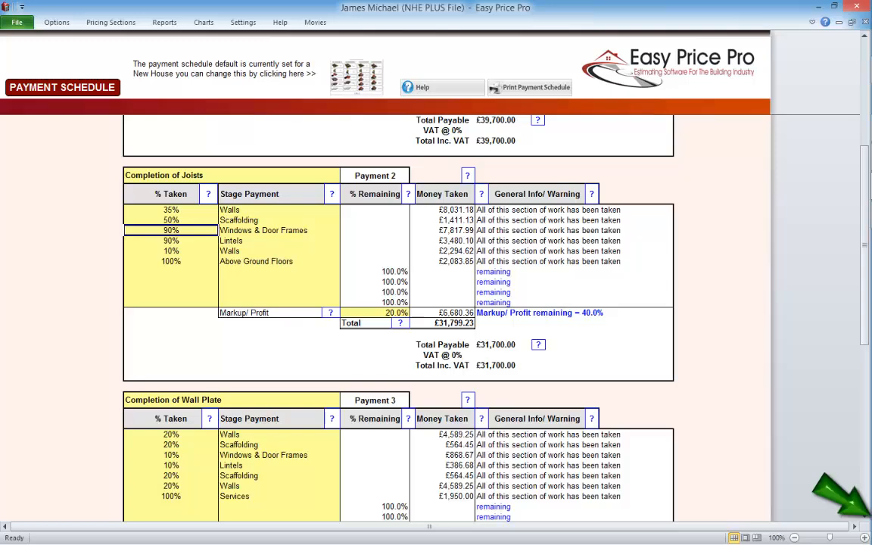
{"action": "scroll", "coordinate": [398, 318], "scroll_direction": "down", "scroll_amount": 7}
{"action": "scroll", "coordinate": [398, 318], "scroll_direction": "down", "scroll_amount": 1}
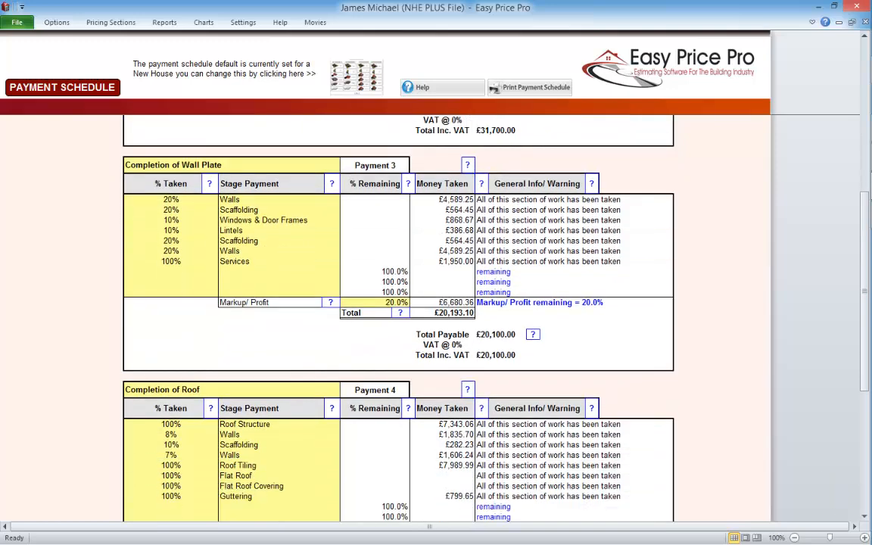
- Set the first Walls row of Completion of Joists to 55% and check the Walls rows in the following stage payments
{"action": "scroll", "coordinate": [398, 318], "scroll_direction": "up", "scroll_amount": 7}
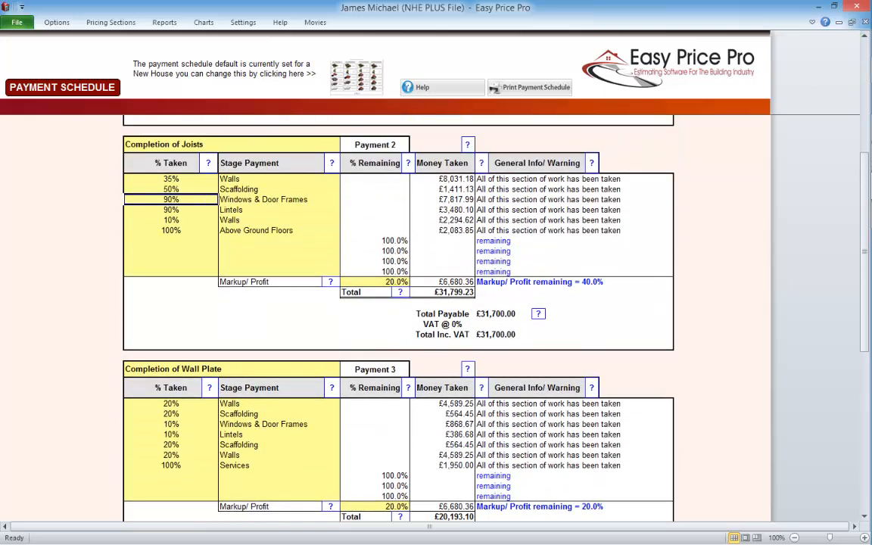
{"action": "left_click", "coordinate": [274, 164]}
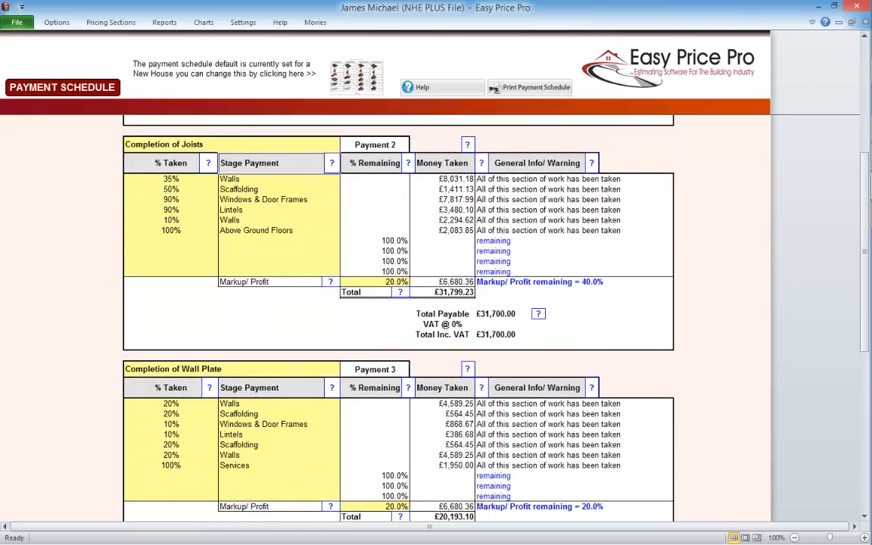
{"action": "left_click", "coordinate": [171, 179]}
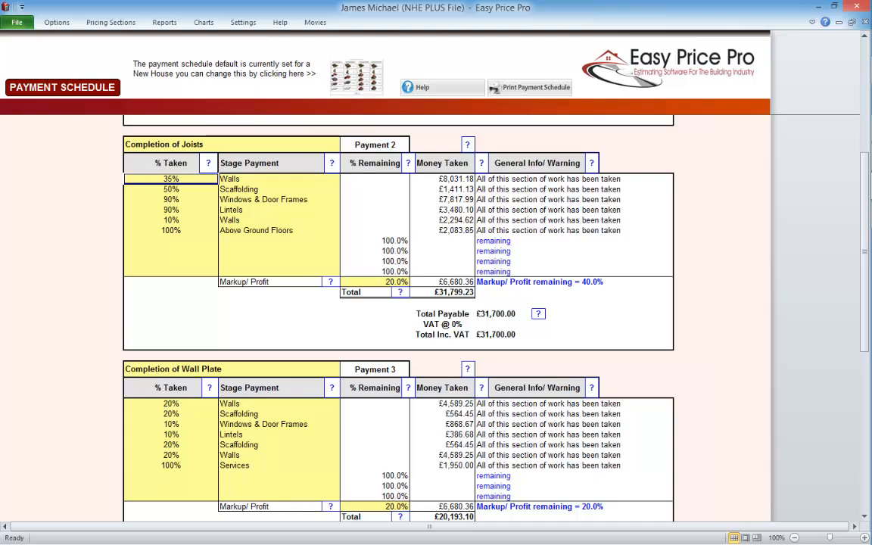
{"action": "type", "text": "55"}
{"action": "key", "text": "Return"}
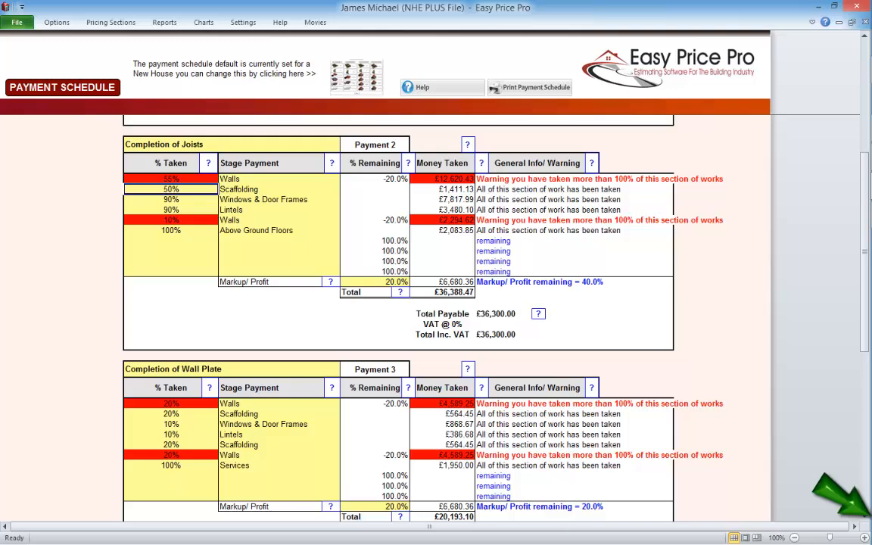
{"action": "scroll", "coordinate": [398, 318], "scroll_direction": "down", "scroll_amount": 5}
{"action": "scroll", "coordinate": [398, 318], "scroll_direction": "down", "scroll_amount": 2}
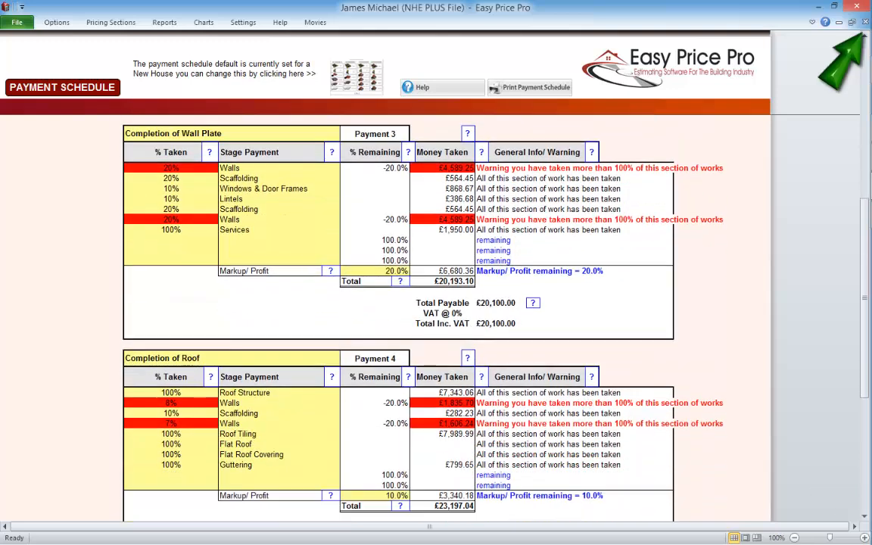
- Set the first Walls row under Completion of Joists to 35%
{"action": "scroll", "coordinate": [398, 318], "scroll_direction": "up", "scroll_amount": 5}
{"action": "scroll", "coordinate": [398, 318], "scroll_direction": "up", "scroll_amount": 3}
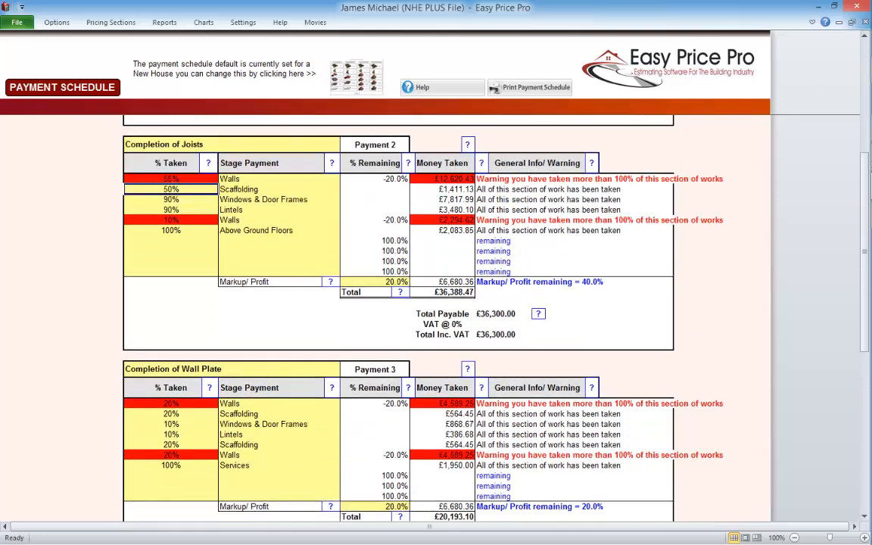
{"action": "left_click", "coordinate": [171, 179]}
{"action": "type", "text": "35"}
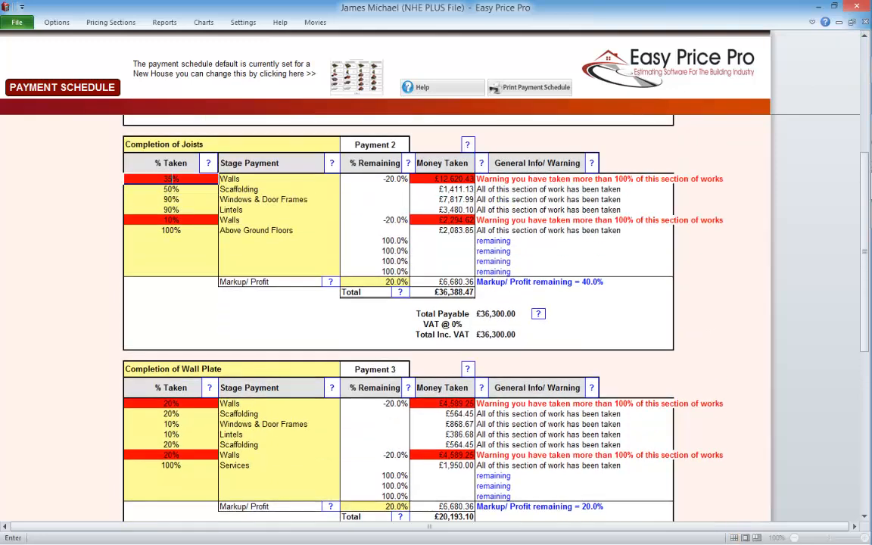
{"action": "key", "text": "Return"}
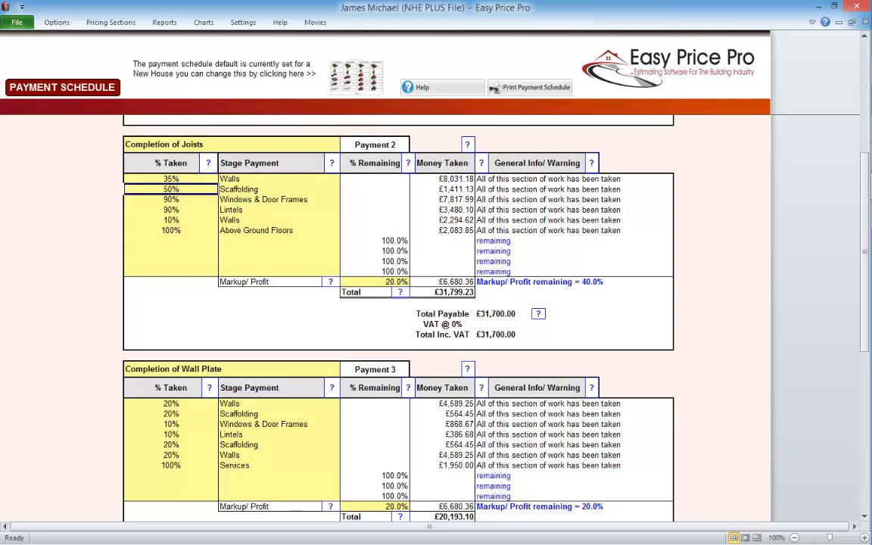
- Examine the Initial Payment section's Money Taken entries and the Summary of Payments
{"action": "scroll", "coordinate": [398, 318], "scroll_direction": "up", "scroll_amount": 10}
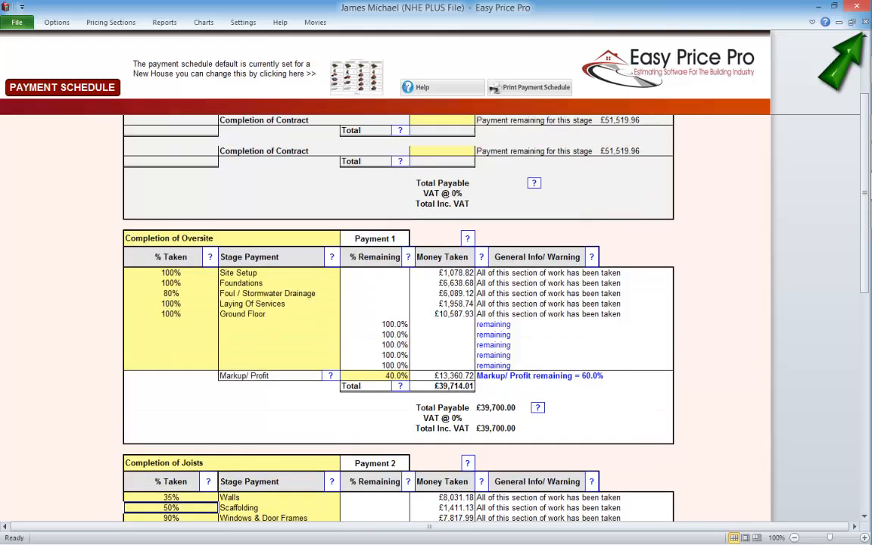
{"action": "scroll", "coordinate": [398, 318], "scroll_direction": "up", "scroll_amount": 3}
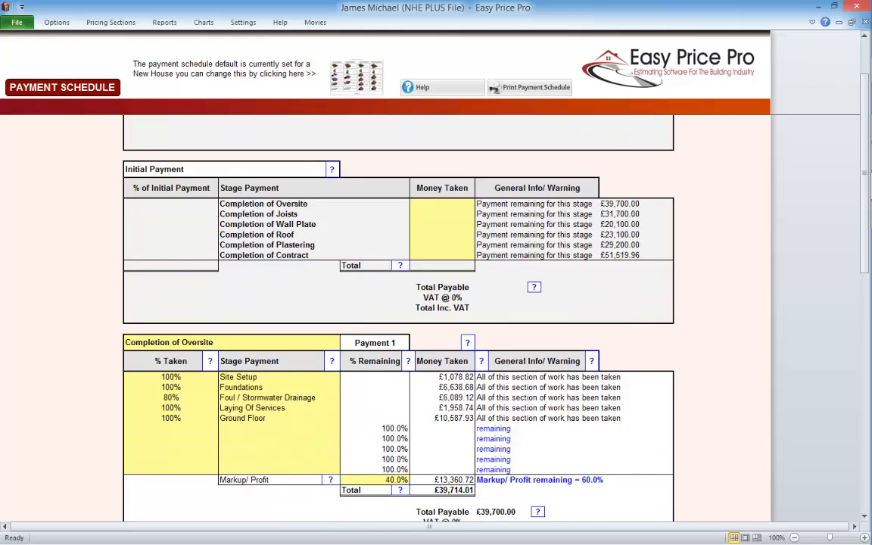
{"action": "left_click", "coordinate": [442, 204]}
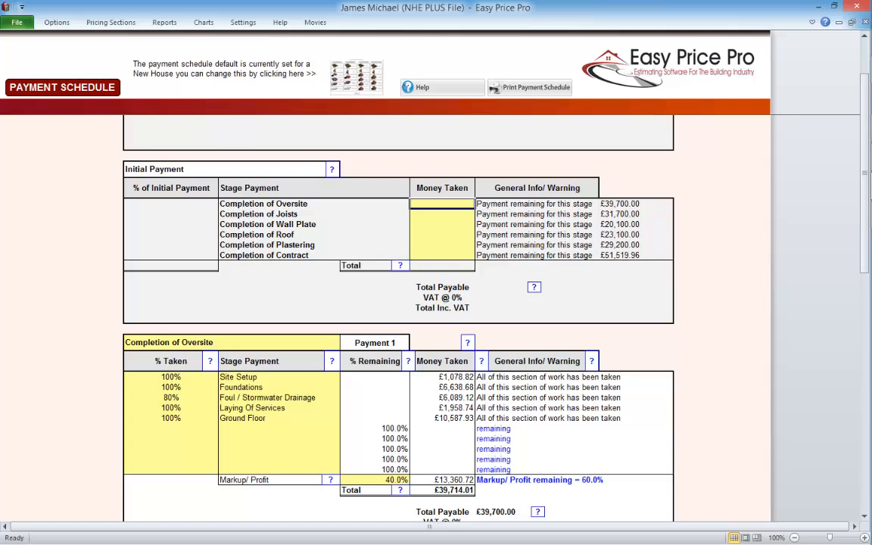
{"action": "left_click", "coordinate": [442, 255]}
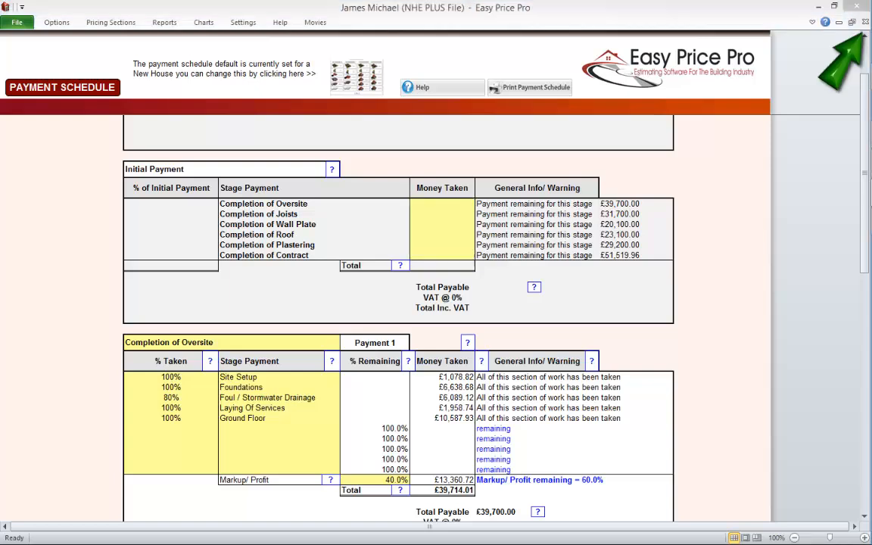
{"action": "left_click", "coordinate": [442, 265]}
{"action": "scroll", "coordinate": [398, 318], "scroll_direction": "up", "scroll_amount": 3}
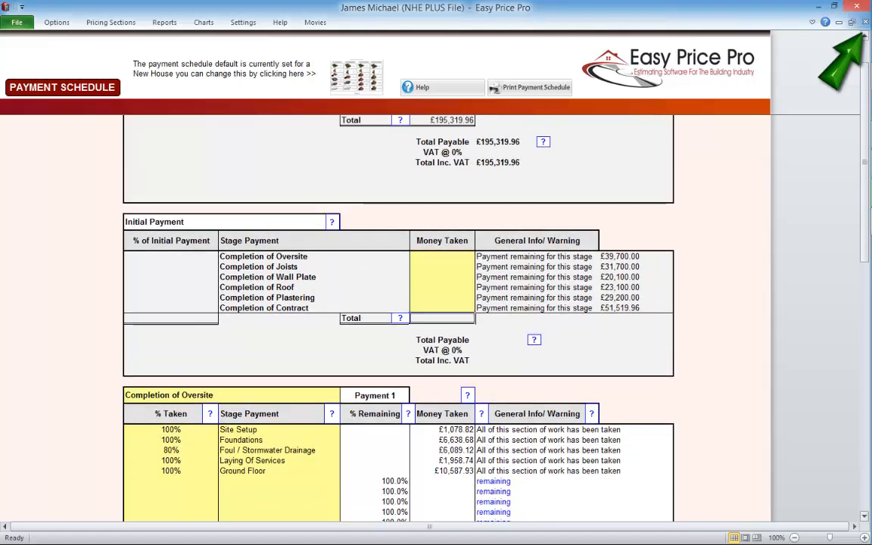
{"action": "scroll", "coordinate": [398, 317], "scroll_direction": "up", "scroll_amount": 3}
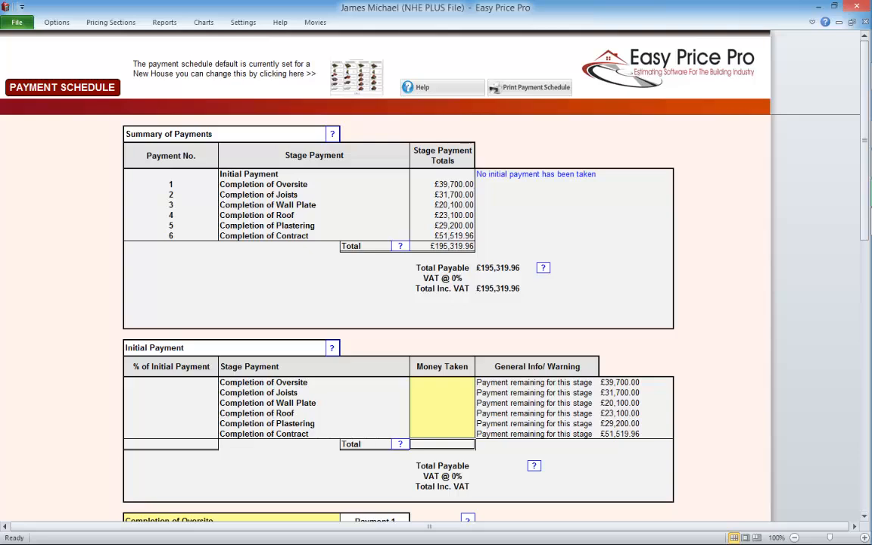
- Enter initial payment amounts of £12,000 from Completion of Contract and £3,000 from Completion of Plastering
{"action": "left_click", "coordinate": [442, 434]}
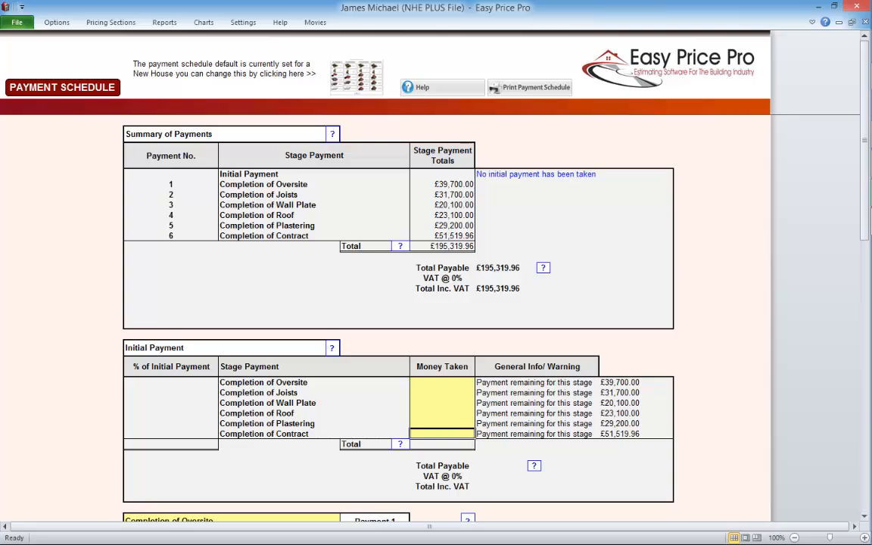
{"action": "type", "text": "12000"}
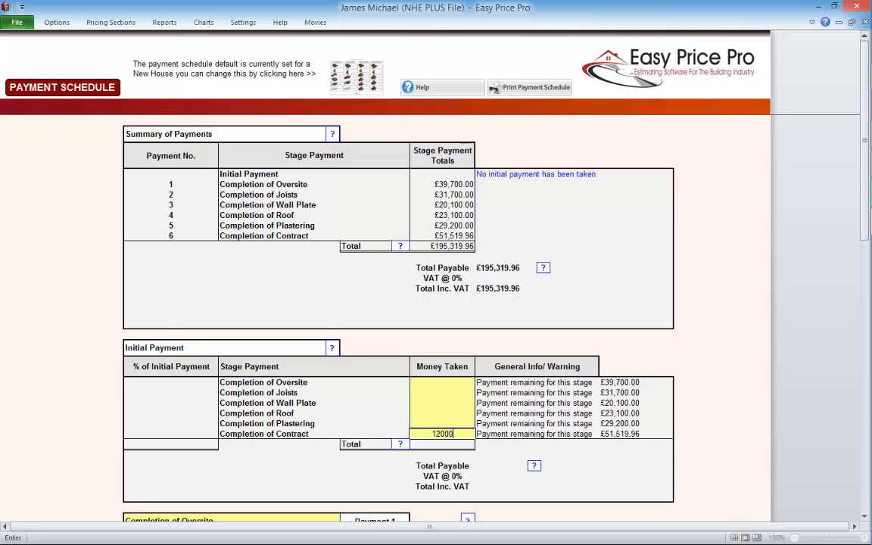
{"action": "key", "text": "Return"}
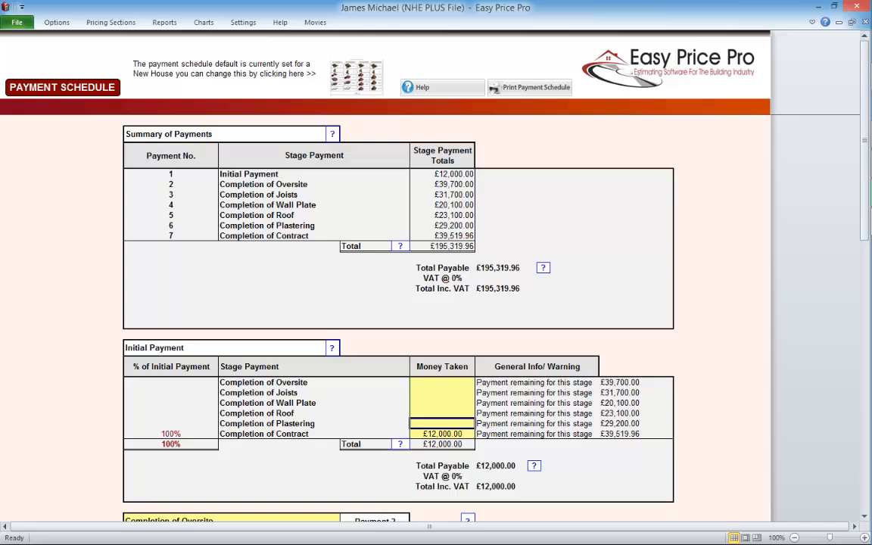
{"action": "type", "text": "3,00"}
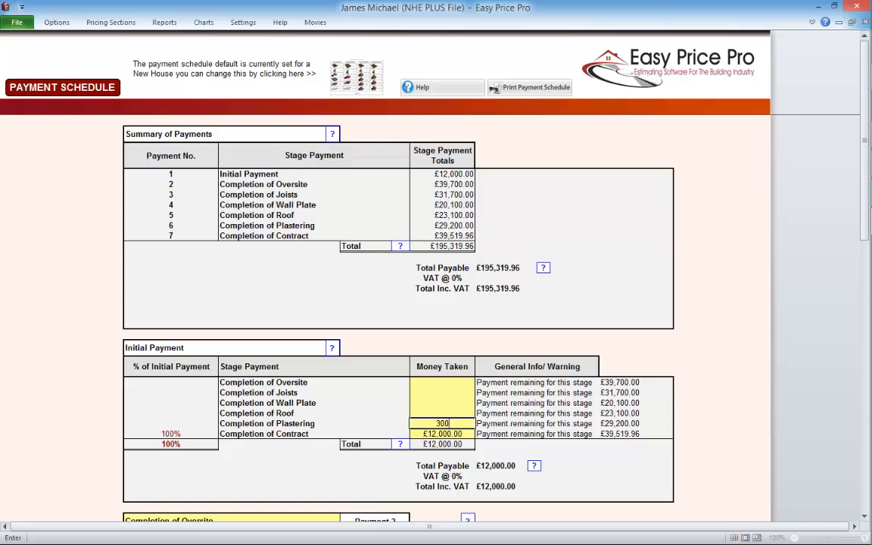
{"action": "type", "text": "0"}
{"action": "key", "text": "Up"}
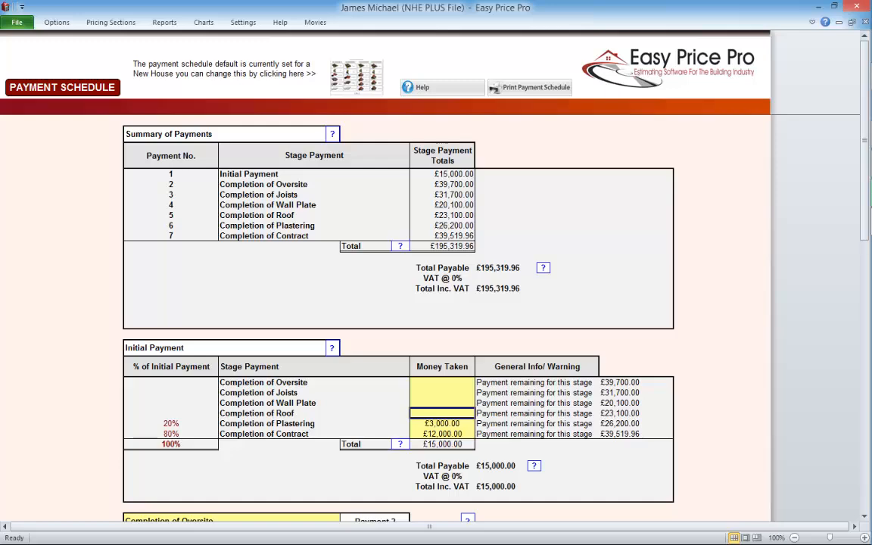
- View the job's cost and profit figures on the Summary Page and return to the payment schedule
{"action": "left_click", "coordinate": [164, 22]}
{"action": "left_click", "coordinate": [81, 41]}
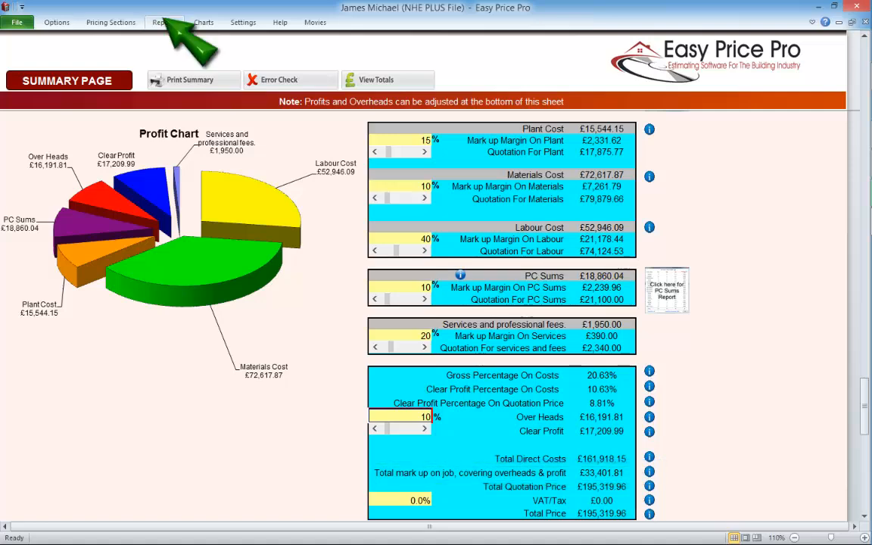
{"action": "left_click", "coordinate": [156, 21]}
{"action": "left_click", "coordinate": [121, 45]}
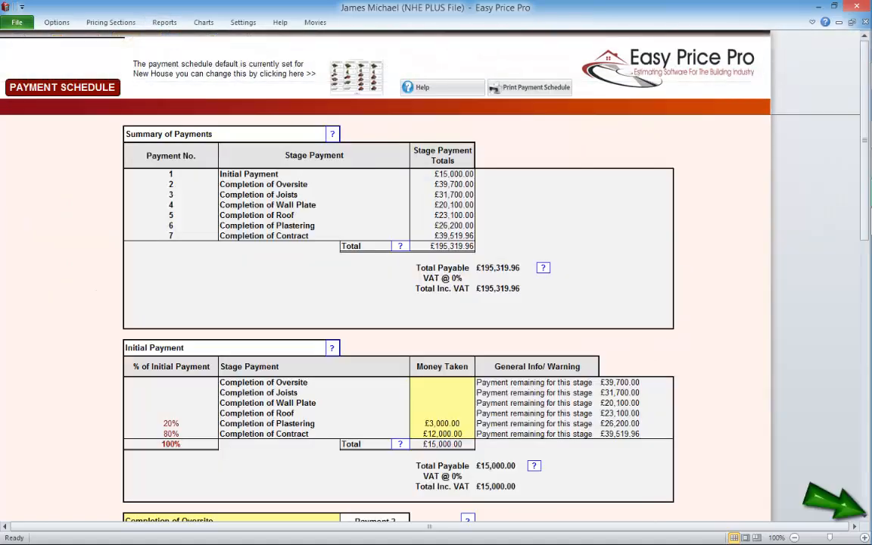
- Try Markup/Profit percentages of 10% and 0% in the Completion of Joists section
{"action": "scroll", "coordinate": [861, 515], "scroll_direction": "down", "scroll_amount": 5}
{"action": "scroll", "coordinate": [863, 517], "scroll_direction": "down", "scroll_amount": 7}
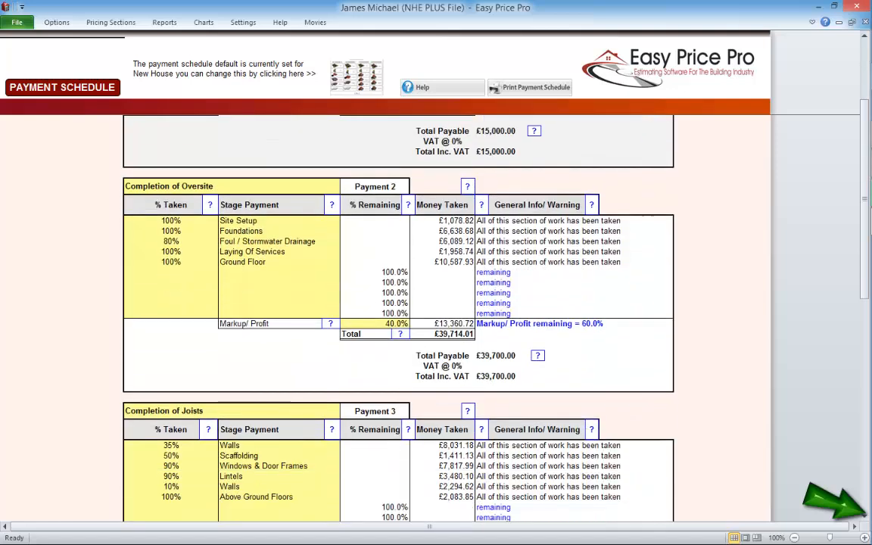
{"action": "scroll", "coordinate": [863, 517], "scroll_direction": "down", "scroll_amount": 6}
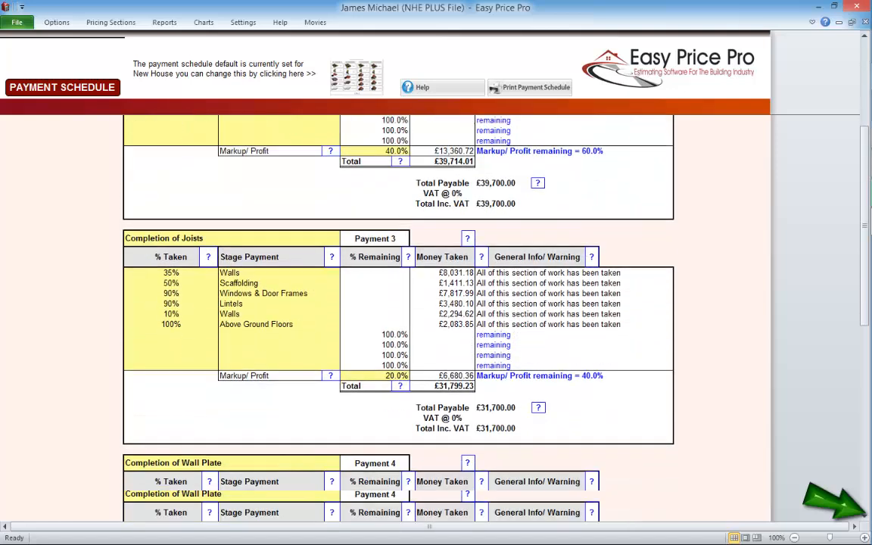
{"action": "scroll", "coordinate": [863, 516], "scroll_direction": "down", "scroll_amount": 1}
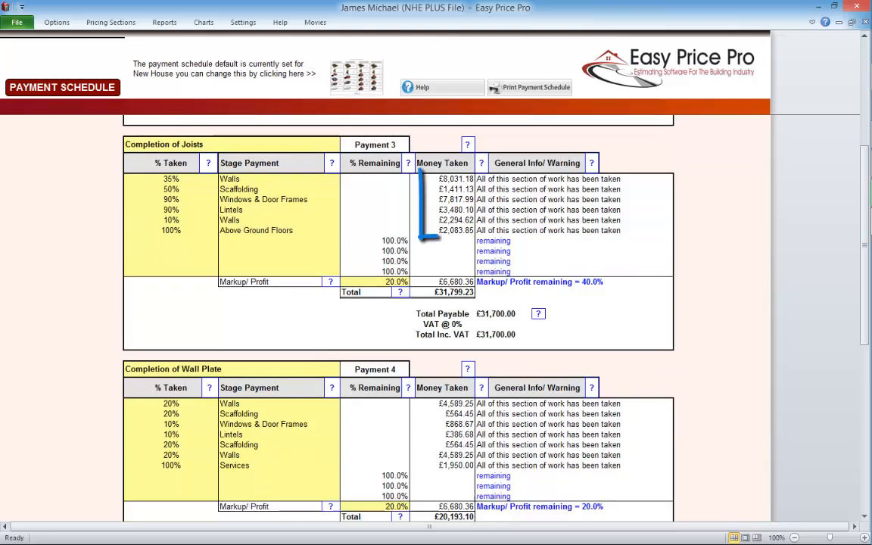
{"action": "left_click", "coordinate": [375, 281]}
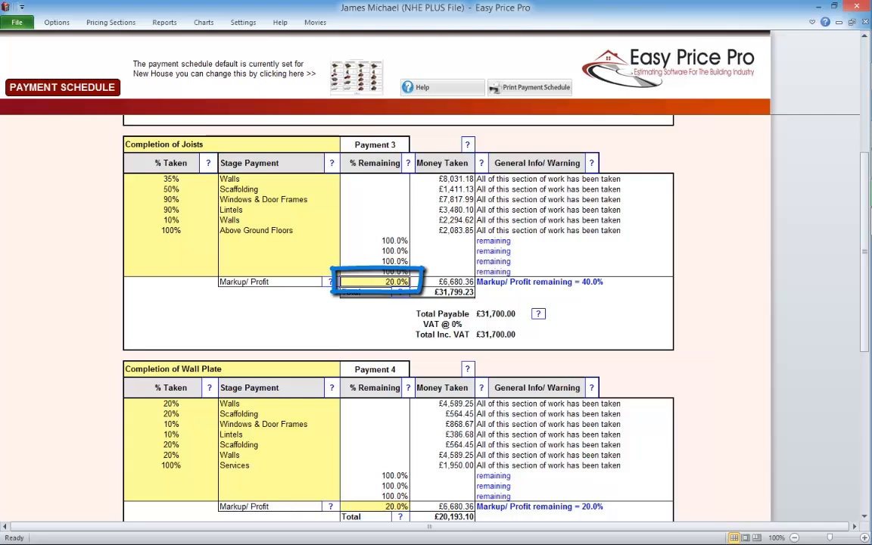
{"action": "type", "text": "10%"}
{"action": "key", "text": "Up"}
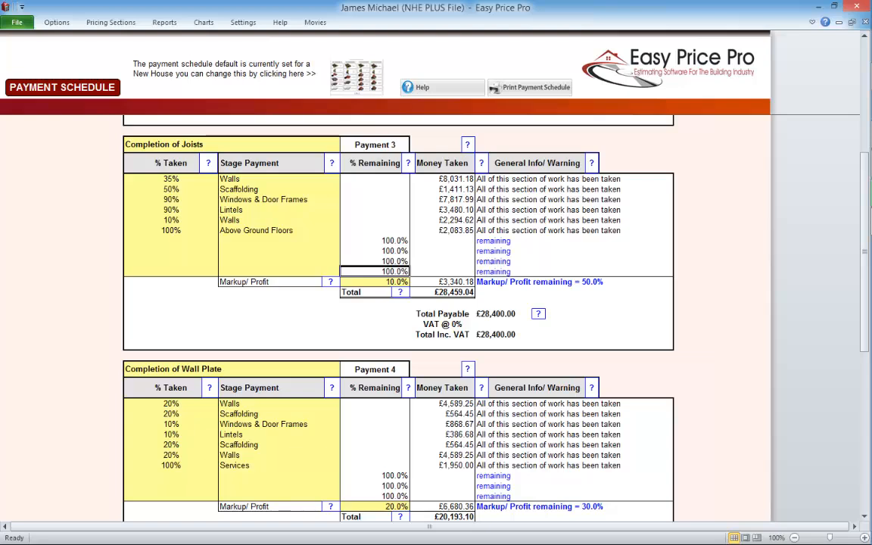
{"action": "key", "text": "Down"}
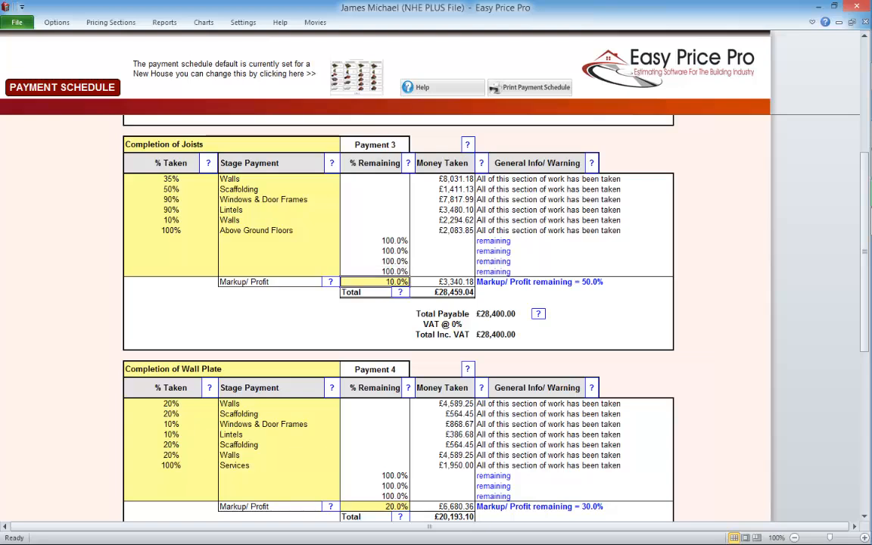
{"action": "type", "text": "0"}
{"action": "key", "text": "Up"}
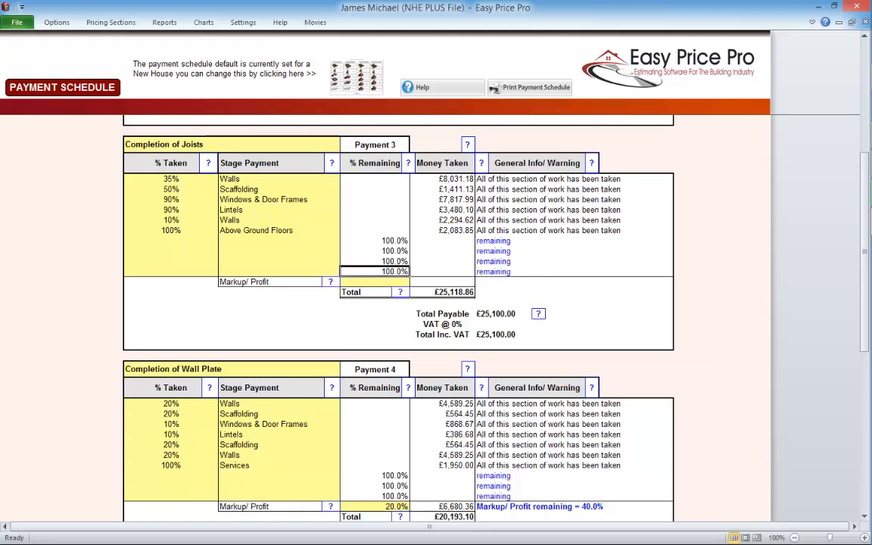
- Set the Markup/Profit percentage for Completion of Joists back to 20%
{"action": "key", "text": "Down"}
{"action": "type", "text": "20"}
{"action": "key", "text": "Up"}
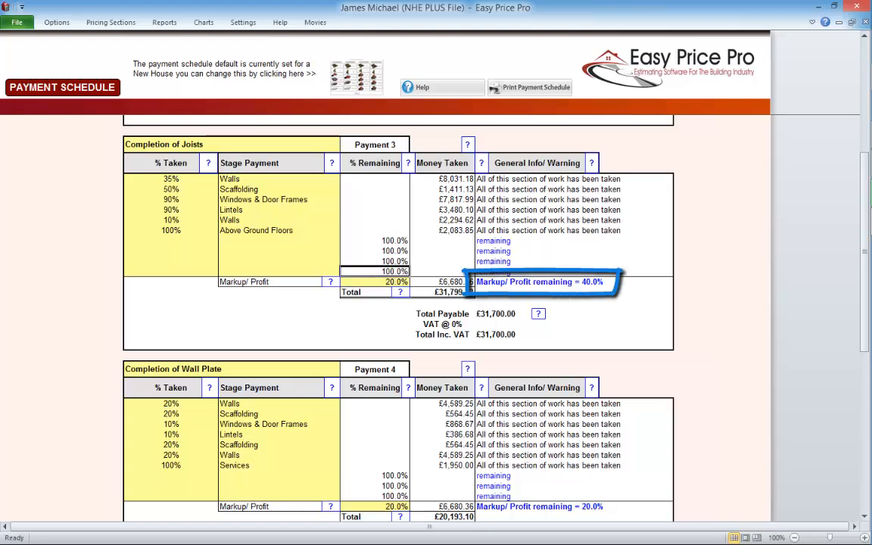
- Try over-claiming profit by setting the Markup/Profit for Completion of Plastering to 20%
{"action": "scroll", "coordinate": [398, 318], "scroll_direction": "down", "scroll_amount": 3}
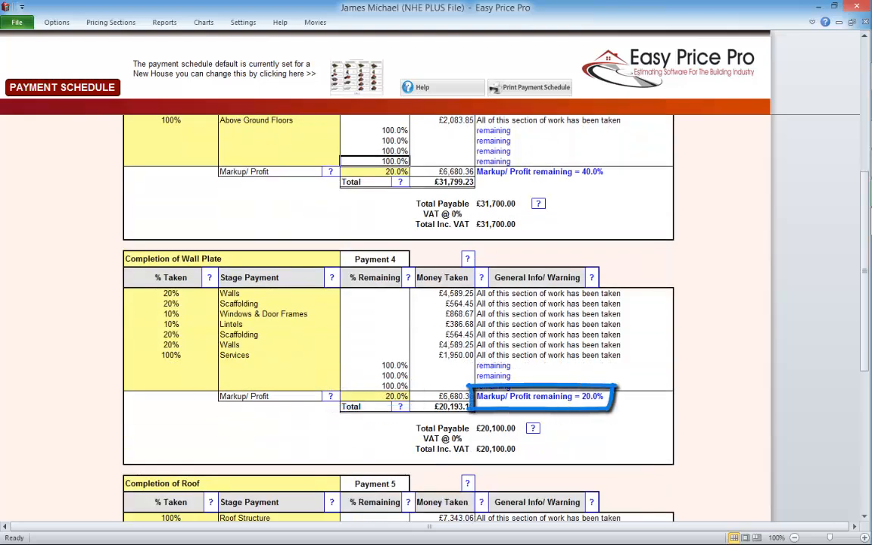
{"action": "scroll", "coordinate": [398, 318], "scroll_direction": "down", "scroll_amount": 5}
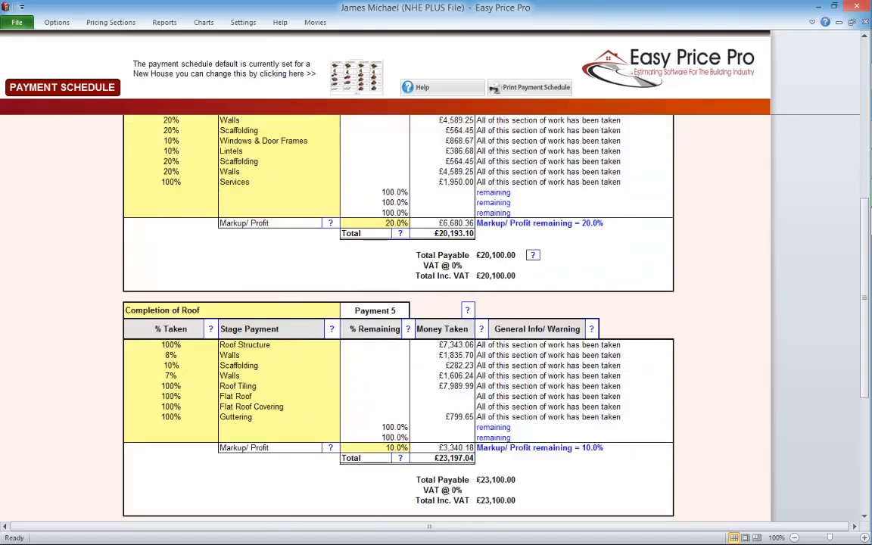
{"action": "scroll", "coordinate": [399, 318], "scroll_direction": "down", "scroll_amount": 8}
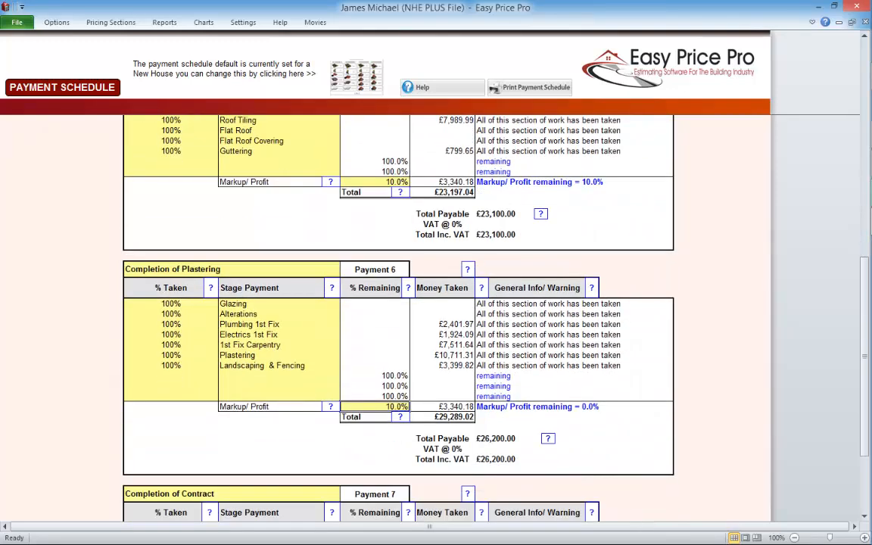
{"action": "type", "text": "20"}
{"action": "key", "text": "Up"}
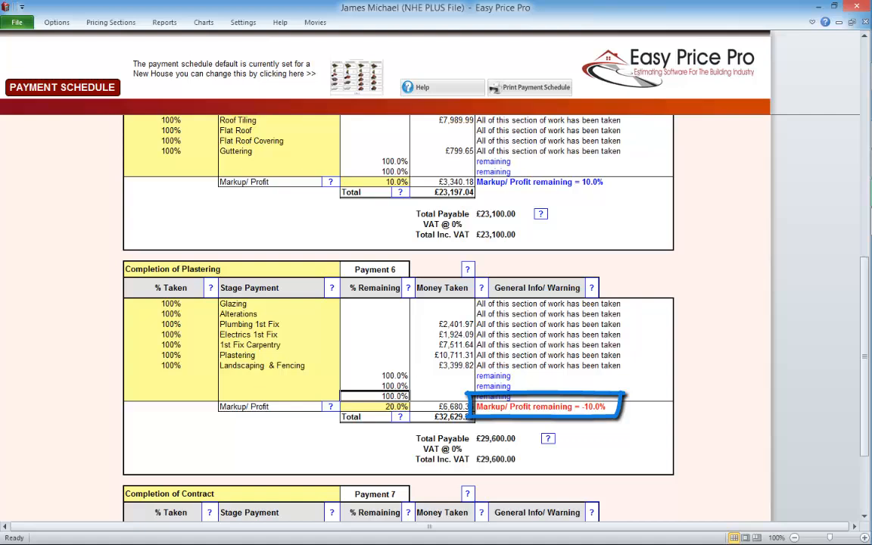
- Set the Markup/Profit percentage for Completion of Plastering back to 10%
{"action": "key", "text": "Down"}
{"action": "type", "text": "10"}
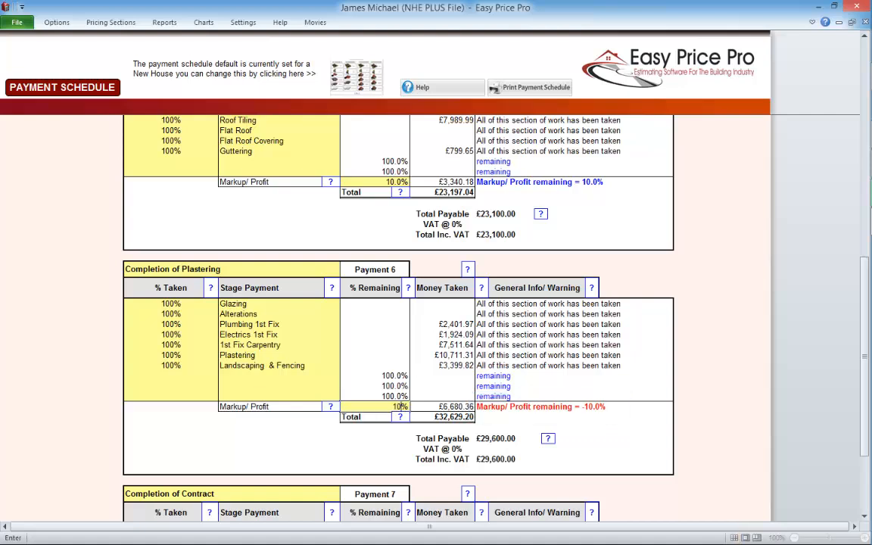
{"action": "key", "text": "Up"}
- View the help on naming stage payments in the Completion of Oversite section and close it
{"action": "scroll", "coordinate": [398, 317], "scroll_direction": "down", "scroll_amount": 5}
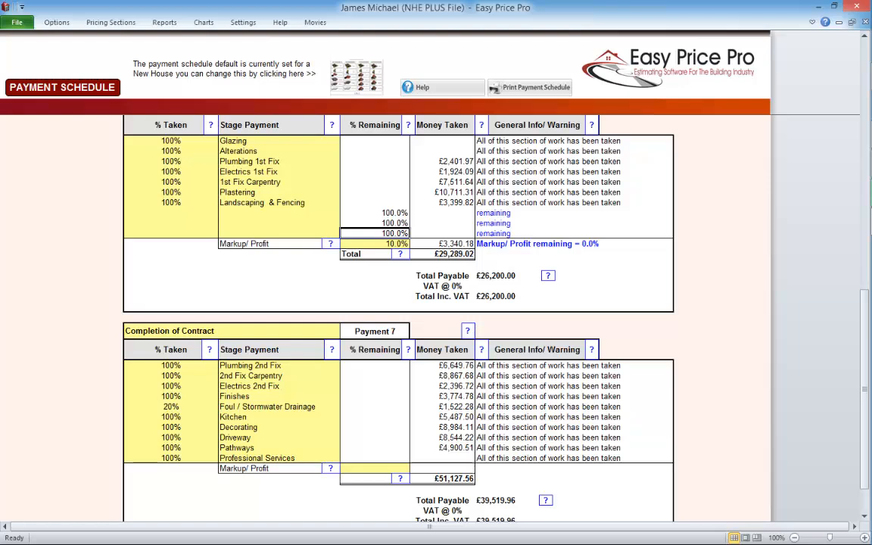
{"action": "scroll", "coordinate": [398, 318], "scroll_direction": "up", "scroll_amount": 15}
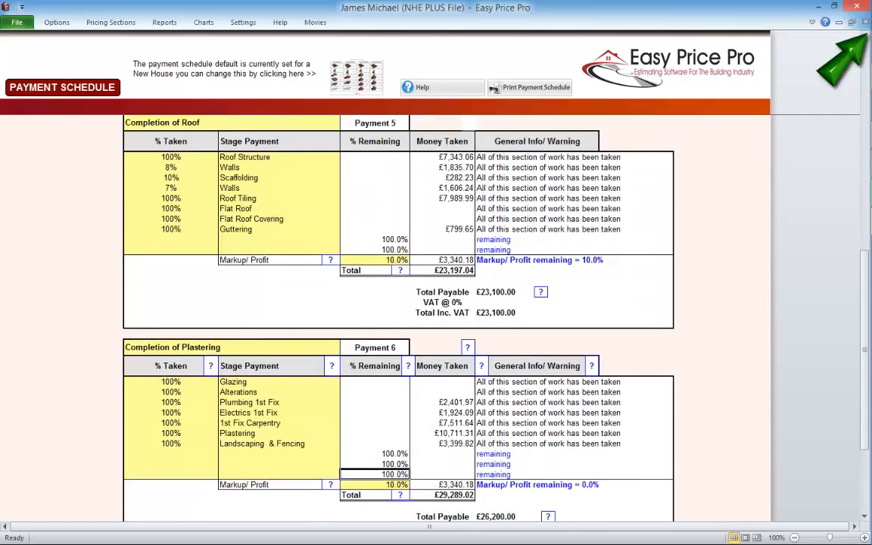
{"action": "scroll", "coordinate": [398, 318], "scroll_direction": "up", "scroll_amount": 8}
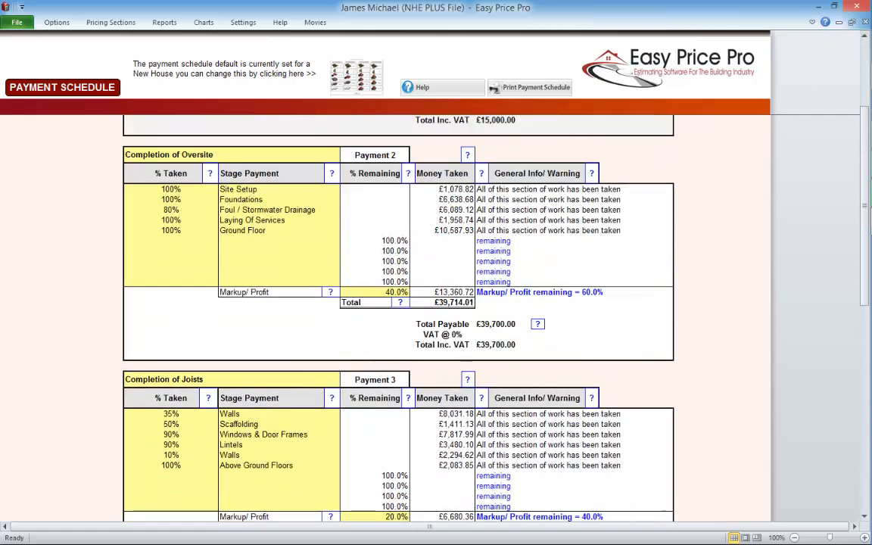
{"action": "left_click", "coordinate": [332, 173]}
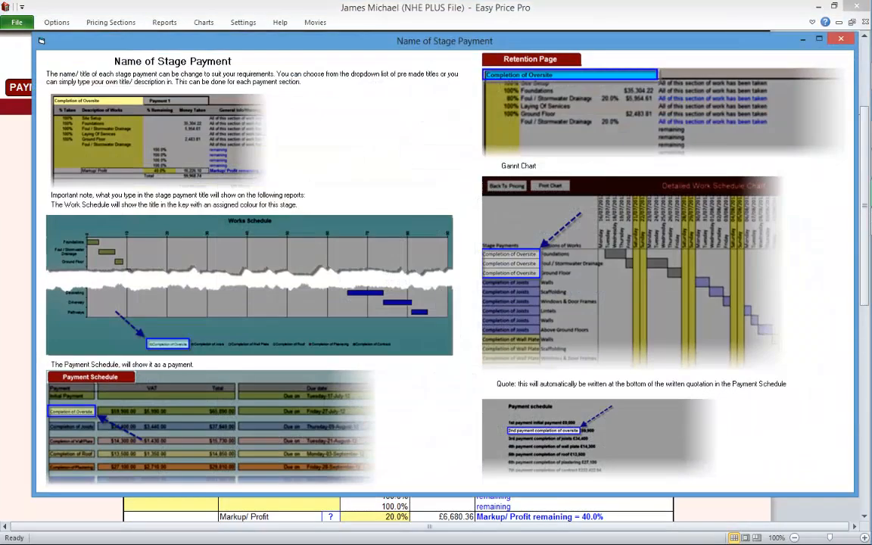
{"action": "left_click", "coordinate": [840, 39]}
- View and close the payment help for Completion of Oversite, and open the general help for the payment schedule
{"action": "left_click", "coordinate": [467, 155]}
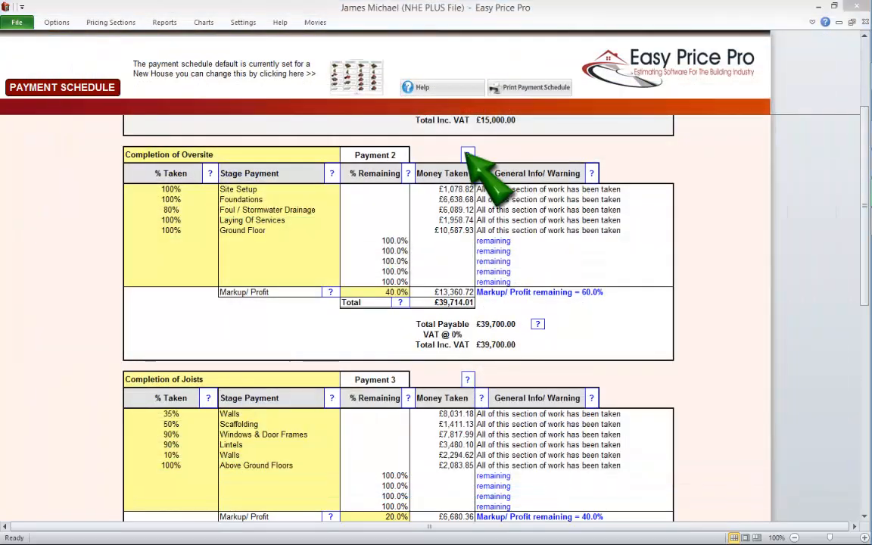
{"action": "left_click", "coordinate": [660, 81]}
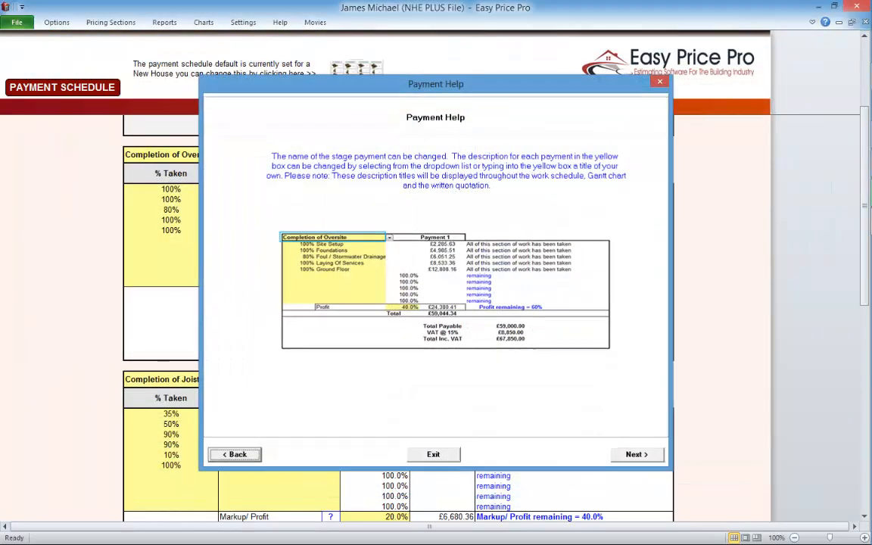
{"action": "left_click", "coordinate": [448, 86]}
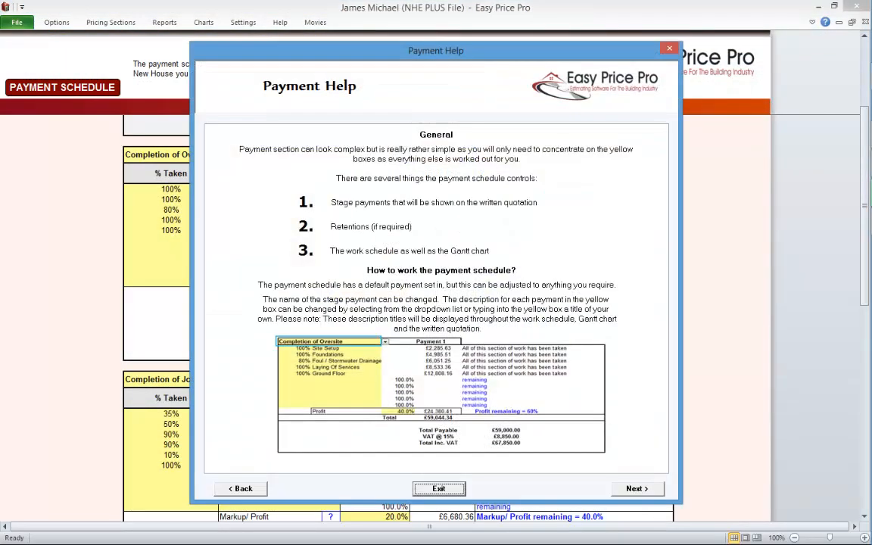